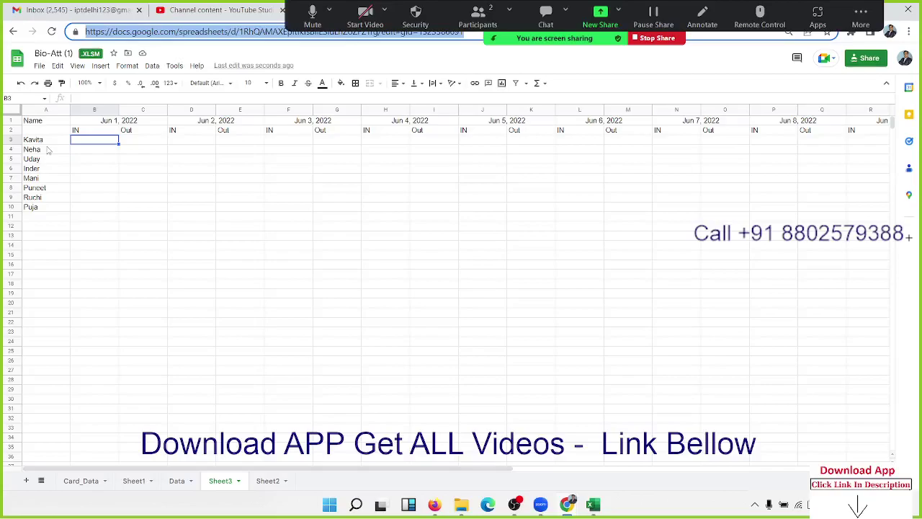
Step: On the Data sheet, inspect the Name, IN and OUT punch values in rows 2-4
left_click(187, 487)
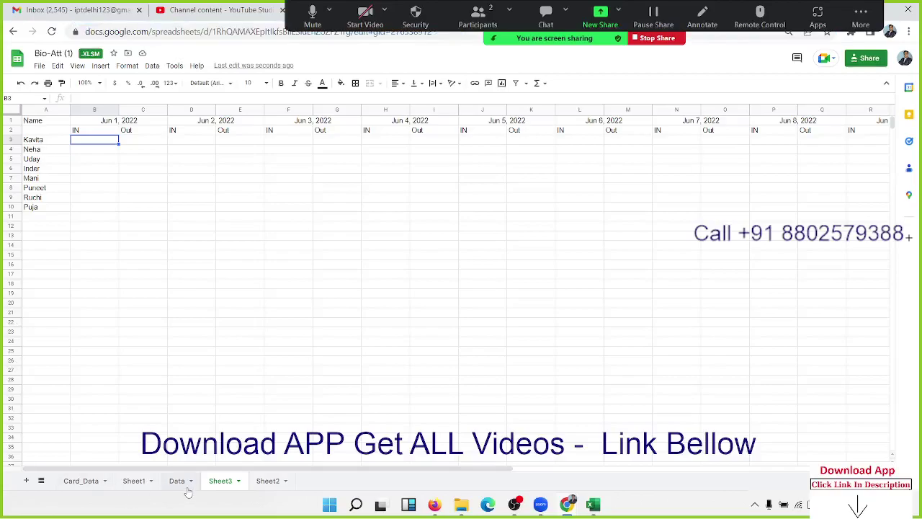
left_click(28, 139)
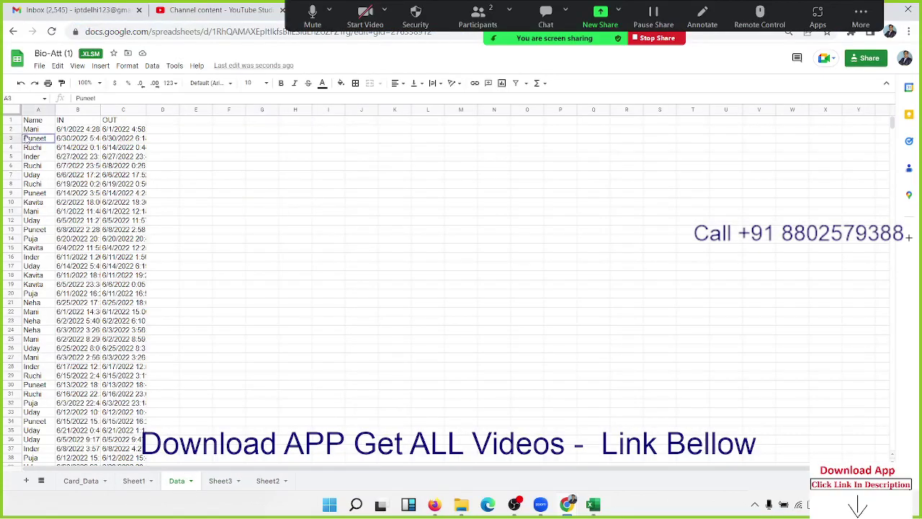
left_click(63, 137)
left_click(123, 138)
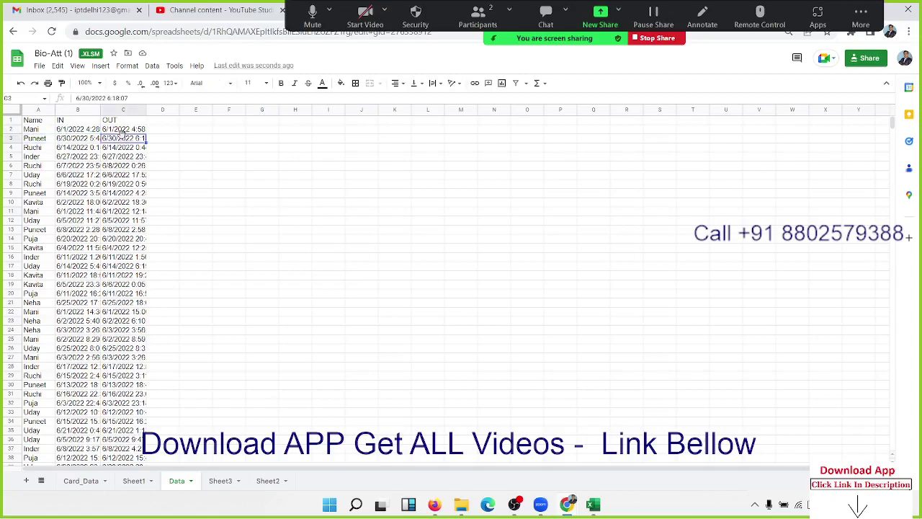
left_click(91, 130)
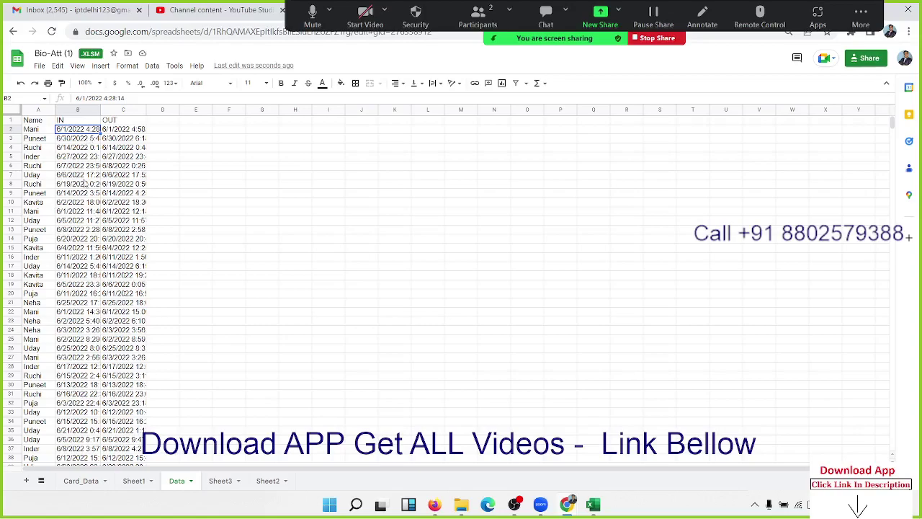
left_click(108, 149)
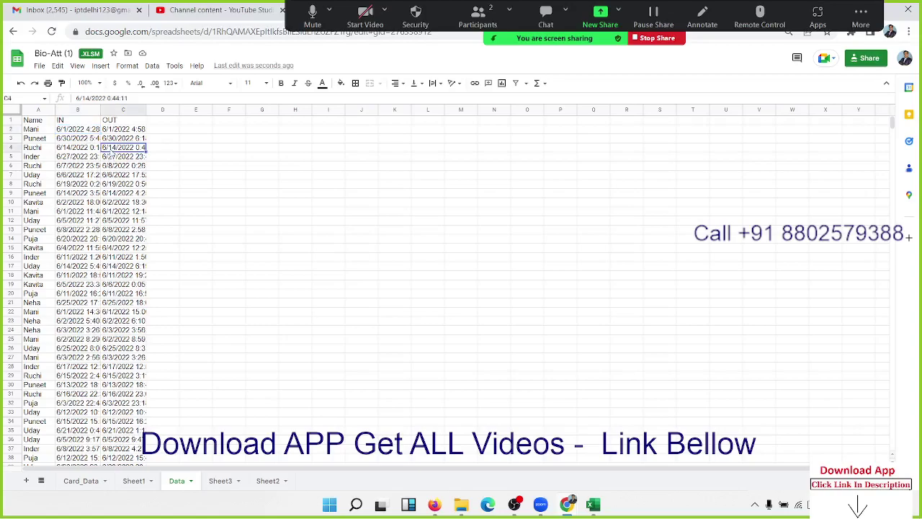
Step: Start a MINIFS formula on the Sheet3 attendance grid by typing =min
left_click(212, 481)
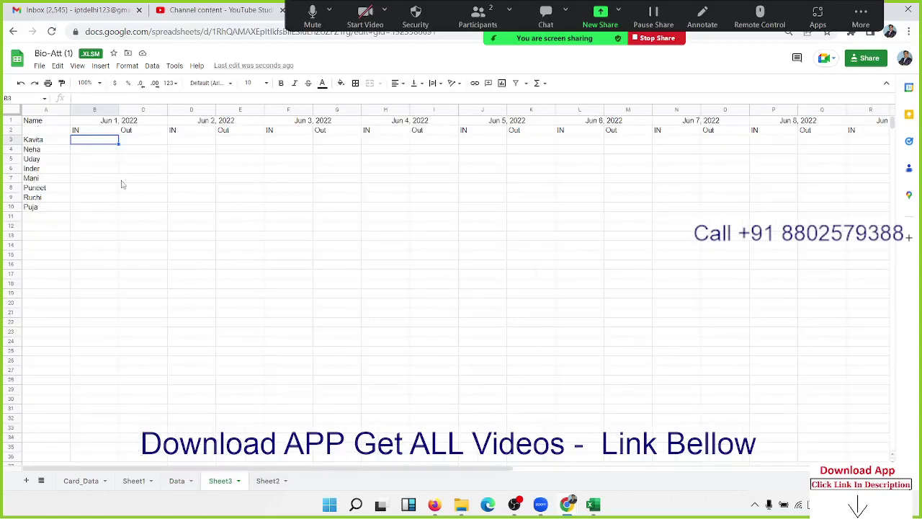
type("=min")
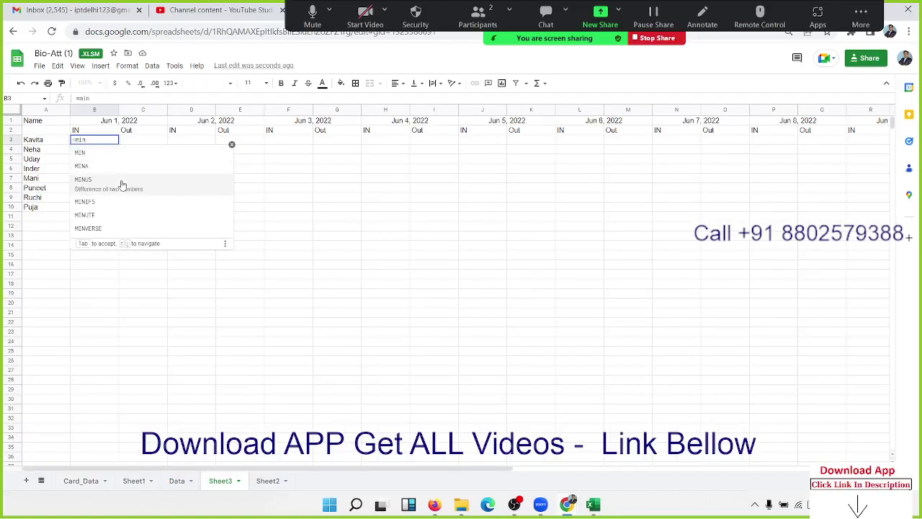
key("Down")
key("Tab")
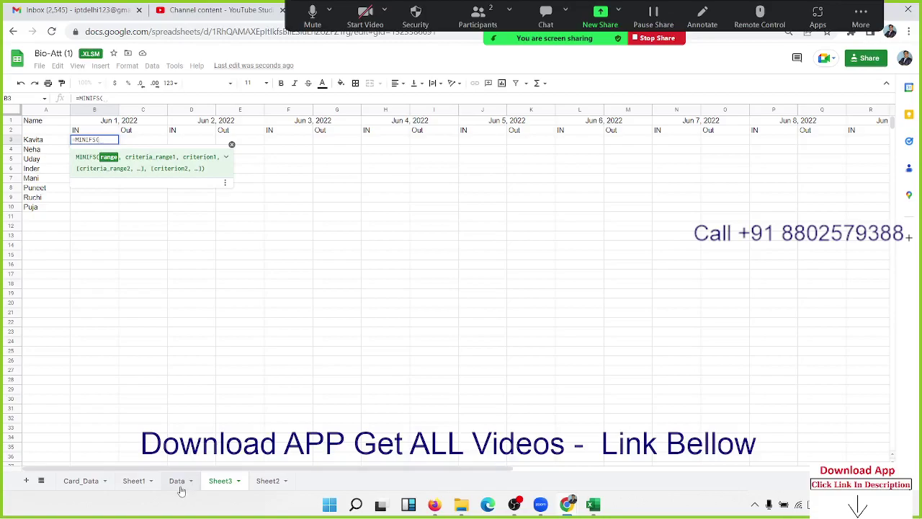
Step: Pick the Data IN range, Name range and A3 criterion, then discard the unfinished MINIFS
left_click(179, 484)
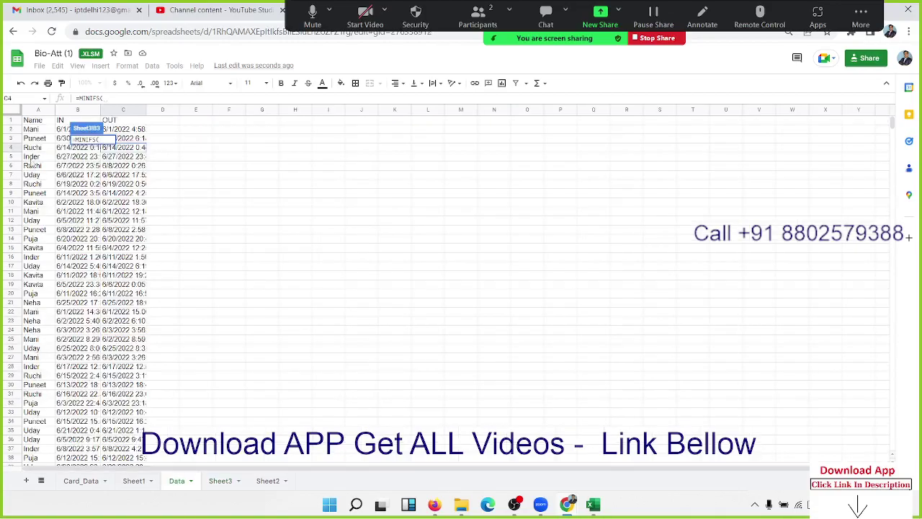
left_click(72, 111)
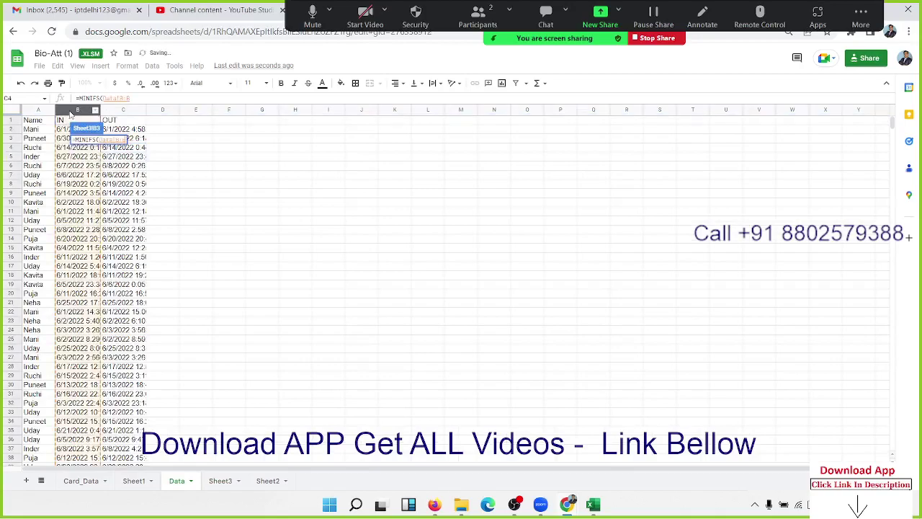
type(",")
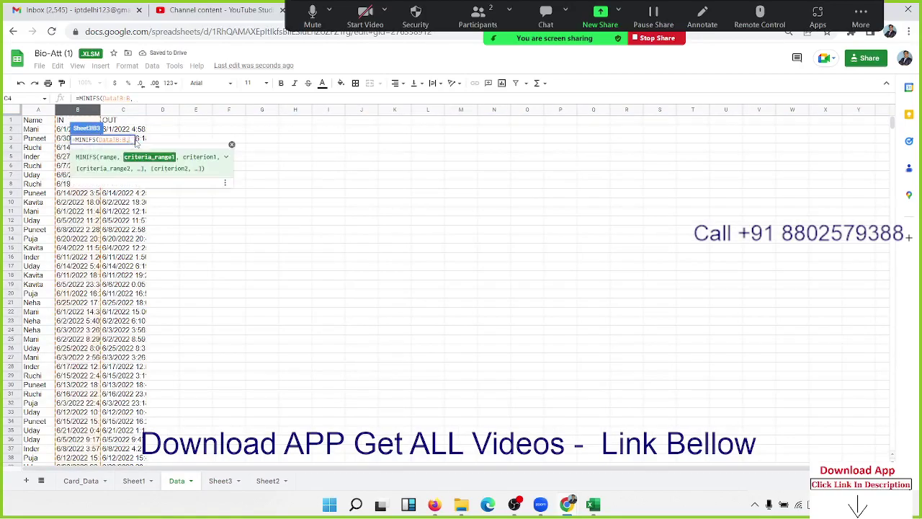
left_click(42, 109)
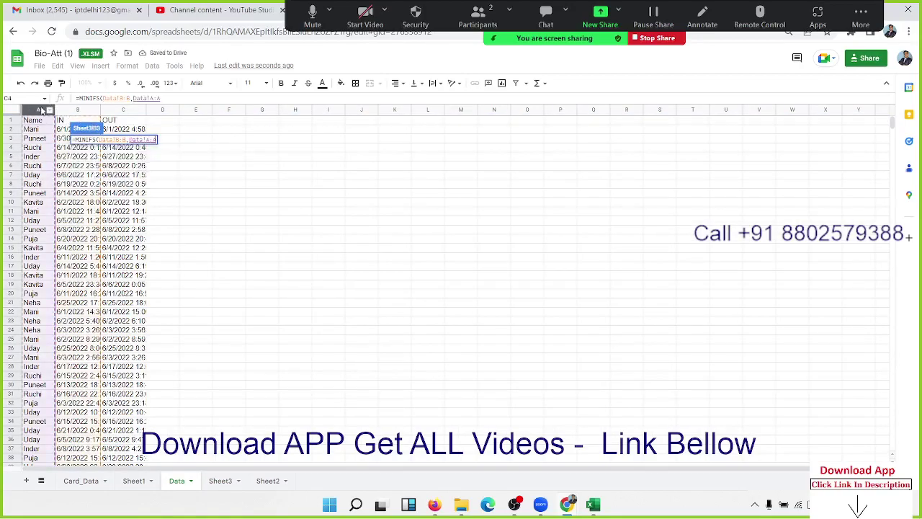
type(",")
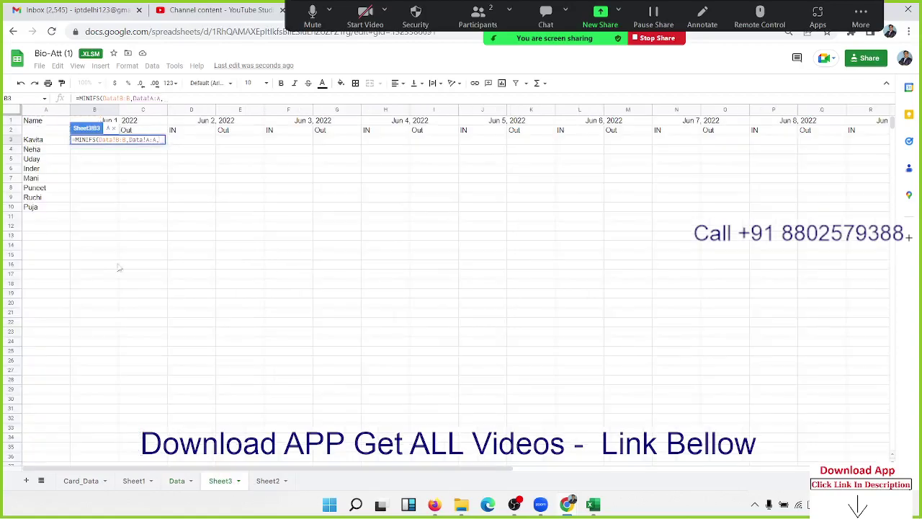
left_click(40, 140)
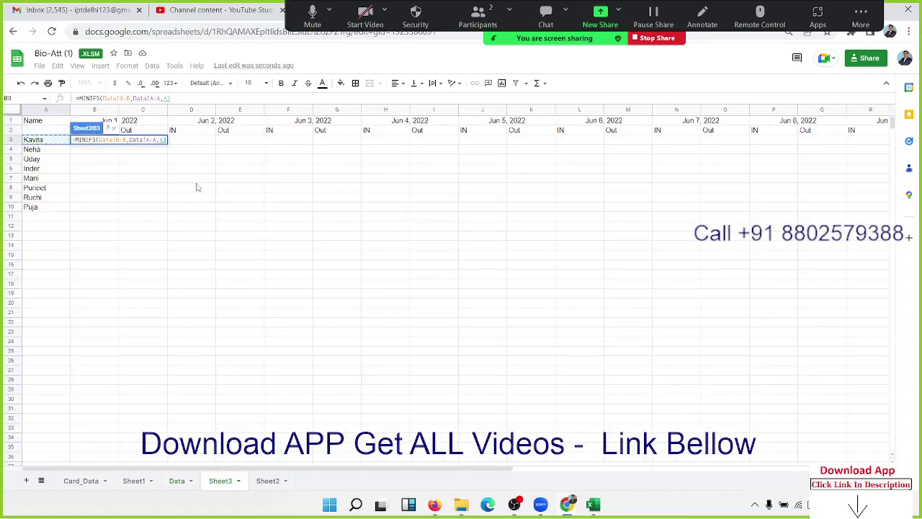
type(",")
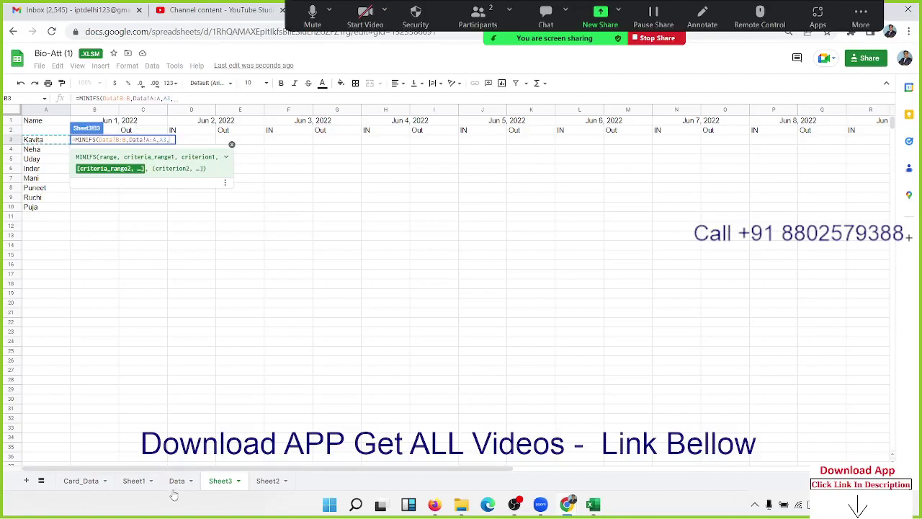
key("Escape")
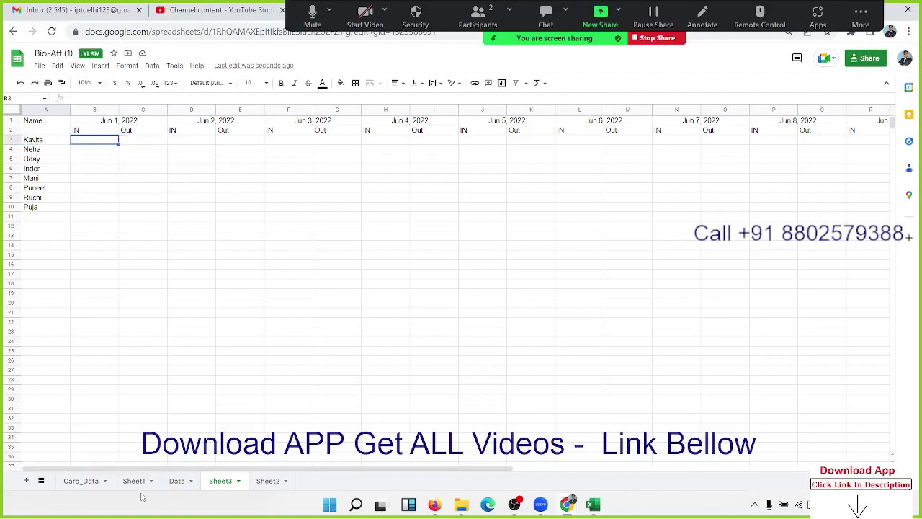
Step: Open the Card_Data sheet and inspect the Sdate timestamps in column B
left_click(95, 490)
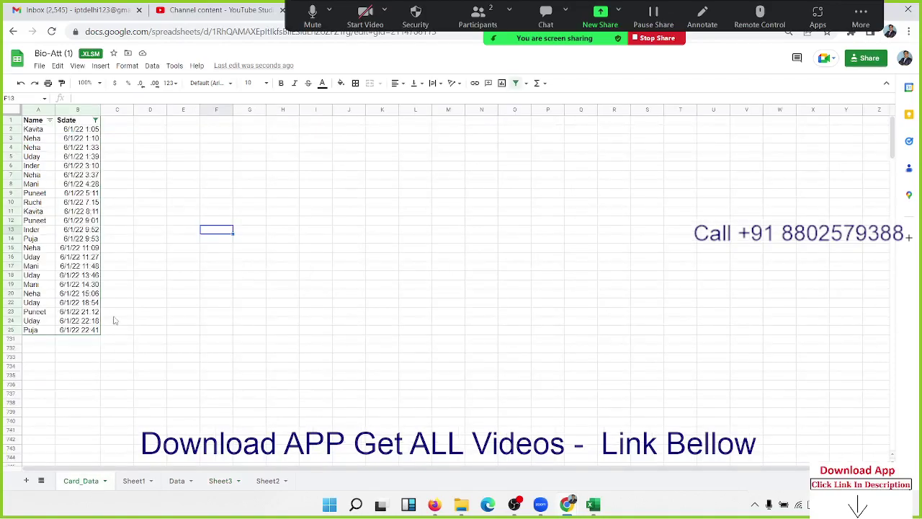
left_click(91, 268)
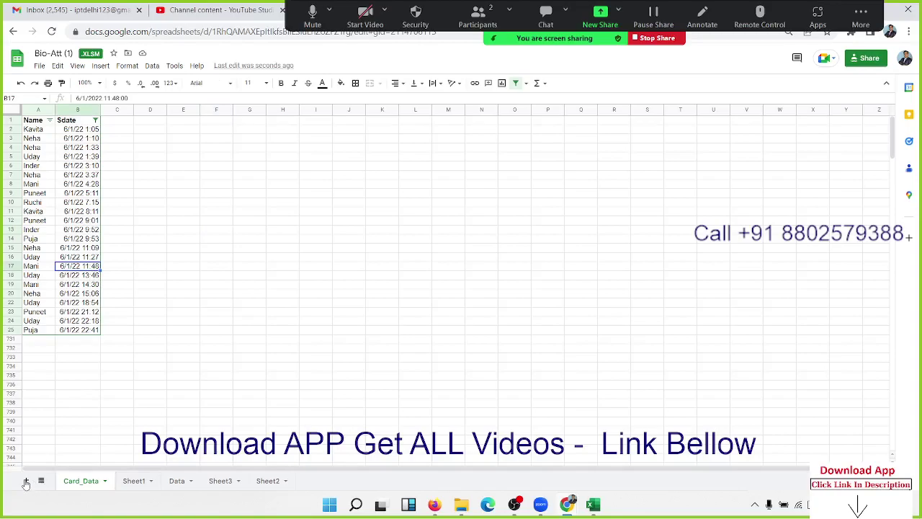
left_click(84, 194)
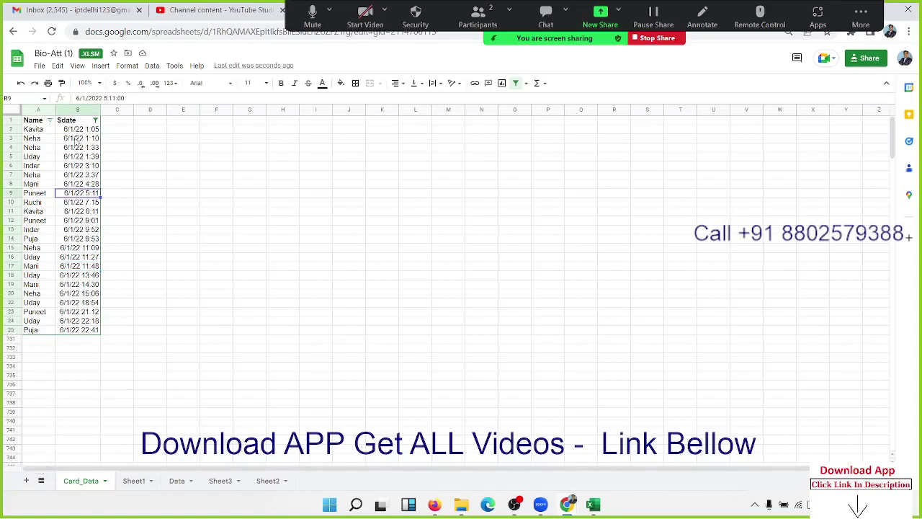
left_click(77, 140)
Step: Clear every value in the Sdate column filter, then reselect them all so rows reappear
left_click(96, 121)
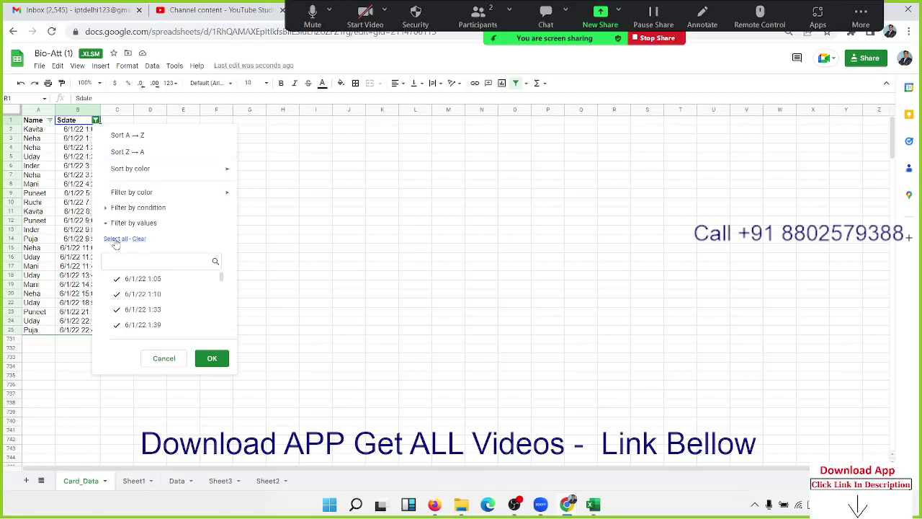
left_click(138, 240)
left_click(209, 363)
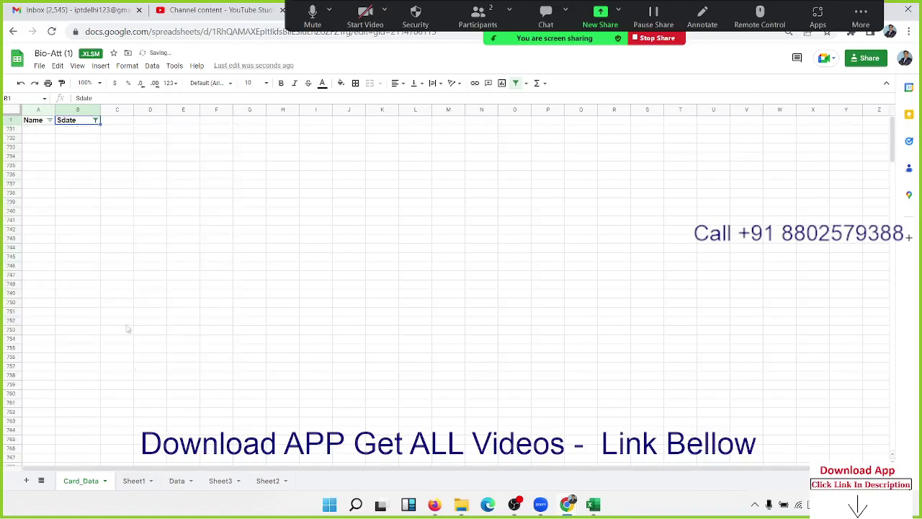
left_click(95, 121)
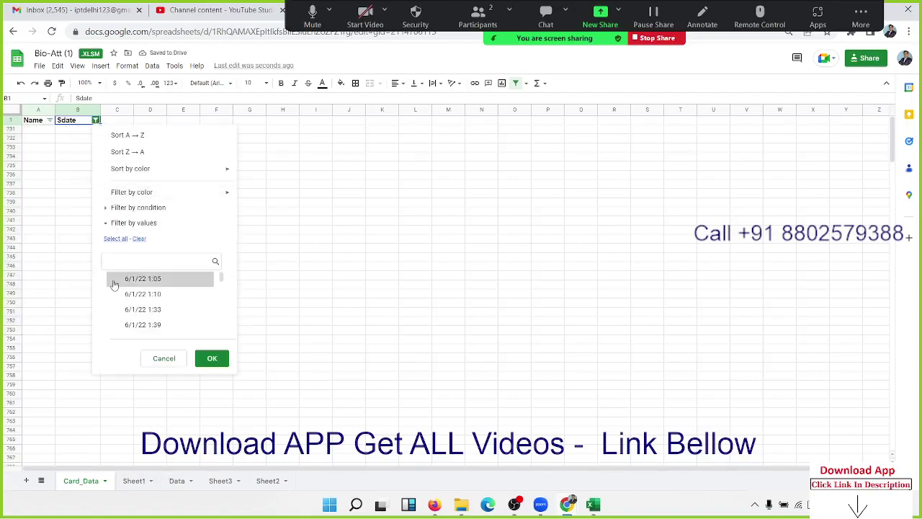
left_click(115, 238)
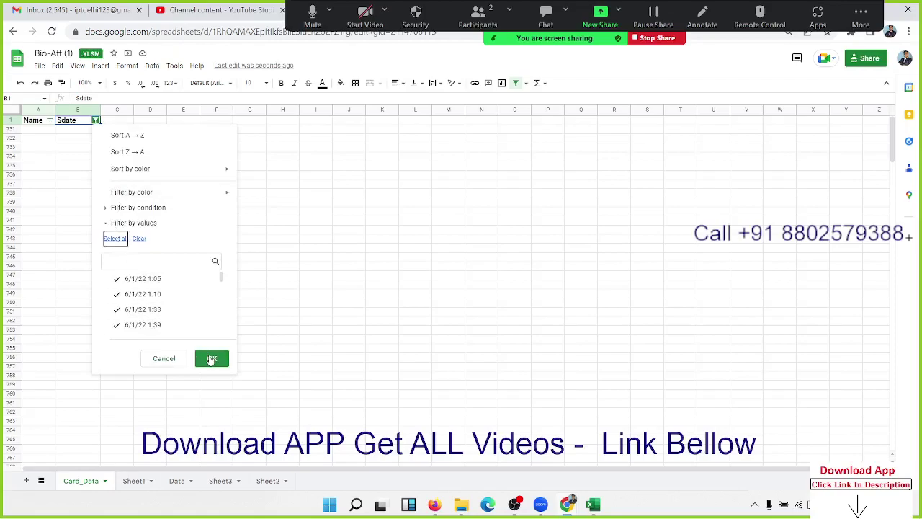
left_click(211, 360)
left_click(74, 139)
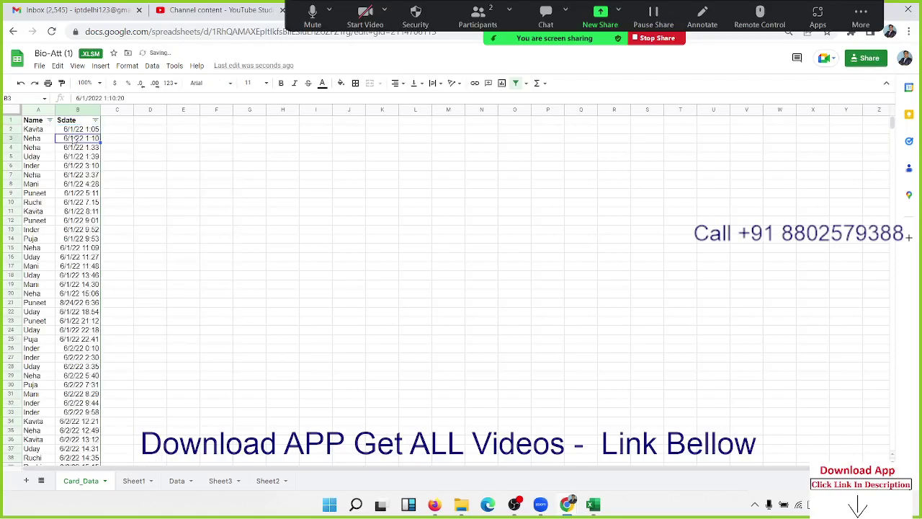
Step: Examine the COUNTIFS formula in Sheet1!N4 without changing it, then return to Data
left_click(130, 481)
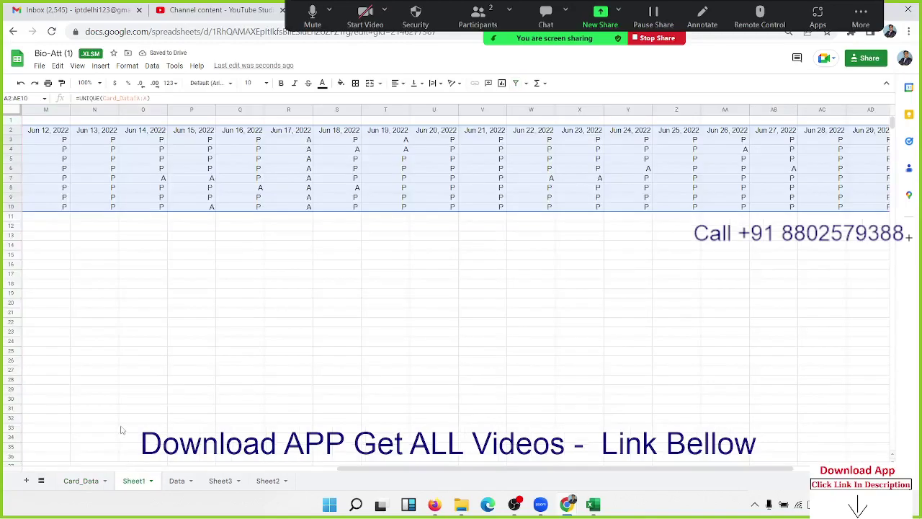
left_click(96, 149)
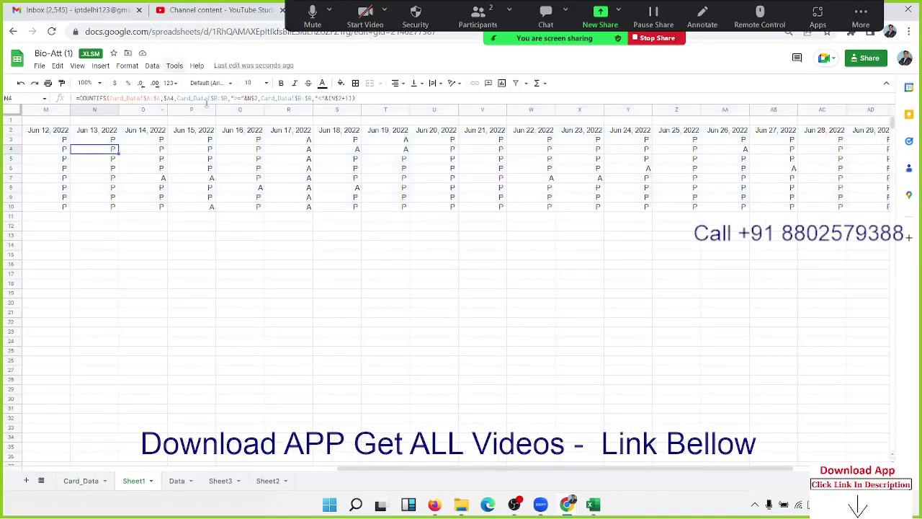
left_click(247, 98)
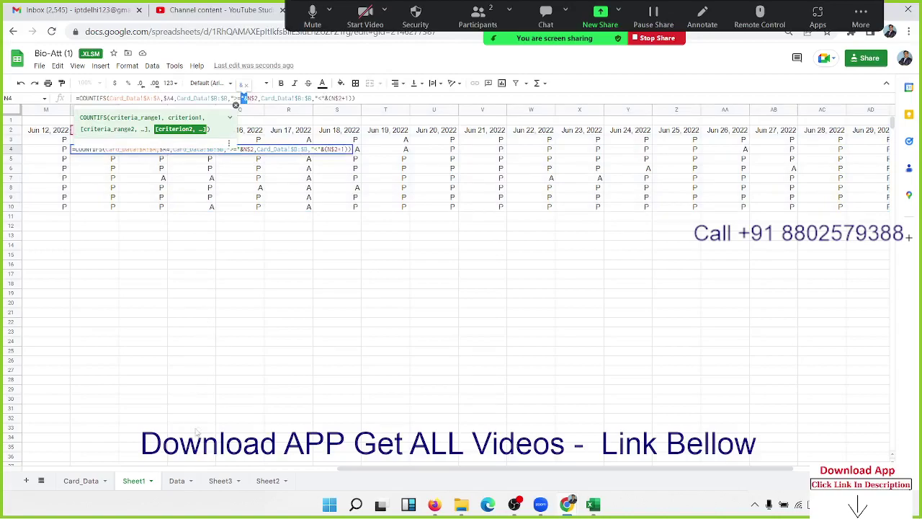
key("Escape")
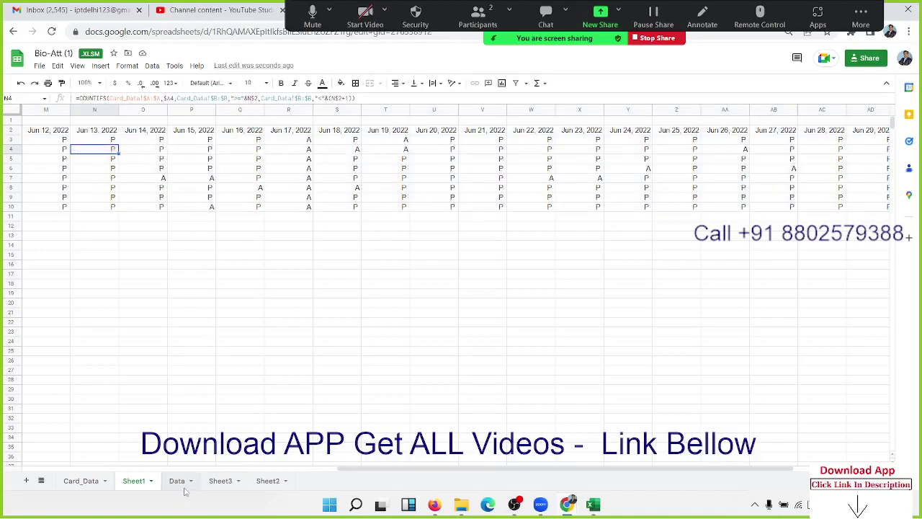
left_click(180, 481)
Step: Widen column B and copy the IN and OUT headers from B1:C1 to D1
left_click(78, 129)
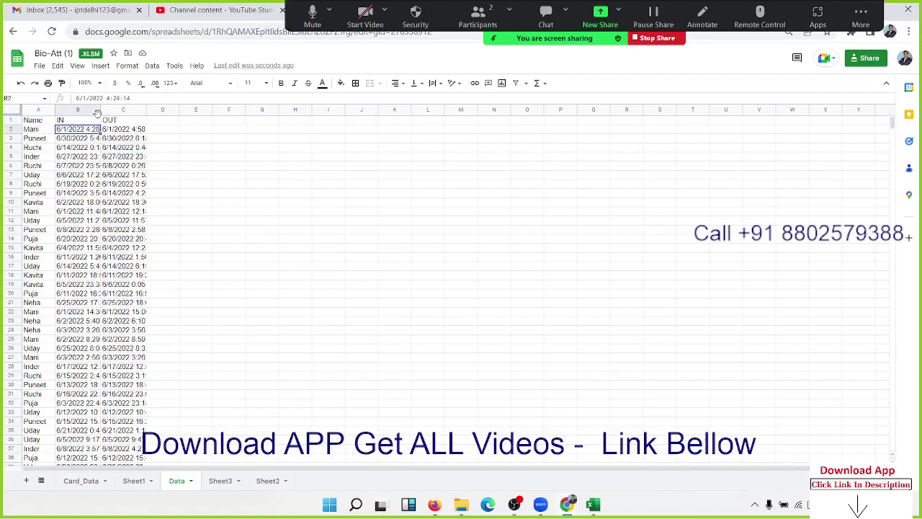
double_click(100, 109)
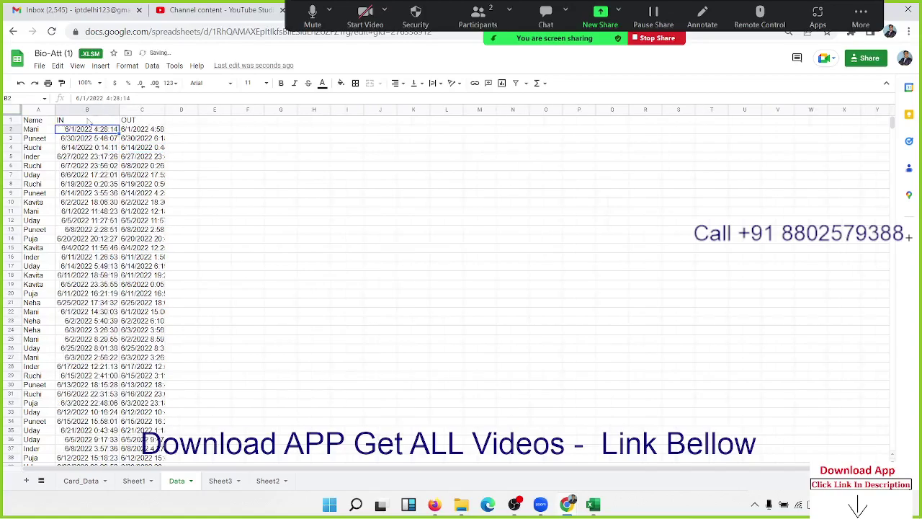
left_click(92, 121)
left_click(124, 123, "shift")
key("ctrl+c")
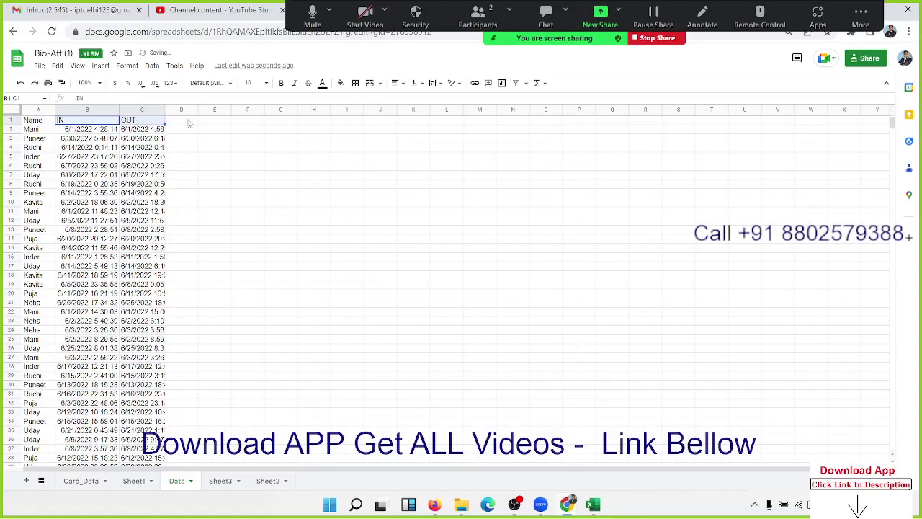
left_click(194, 123)
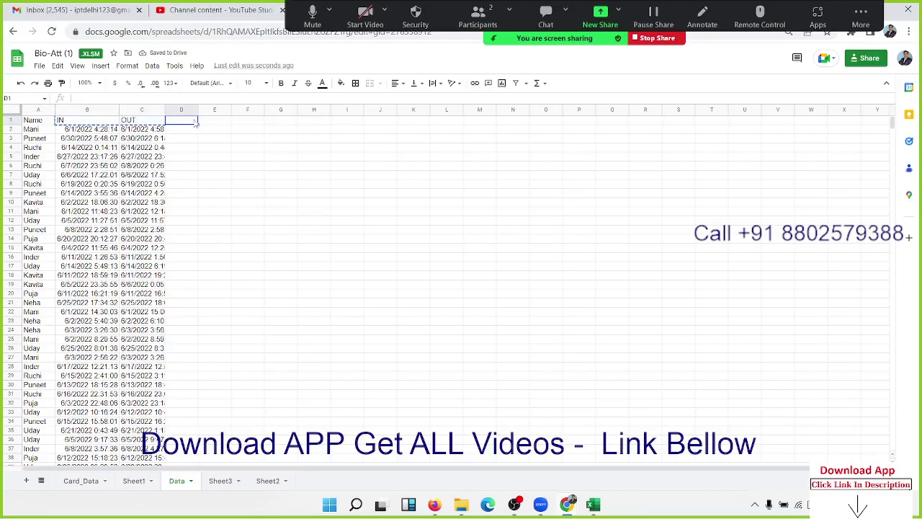
Step: Enter =INT(B2) in D2 and autofill it down column D
left_click(124, 484)
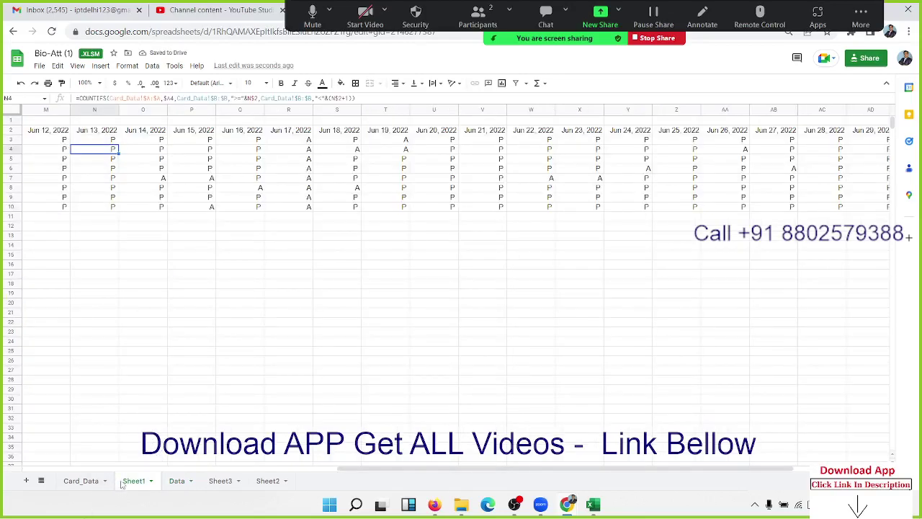
left_click(177, 479)
left_click(188, 132)
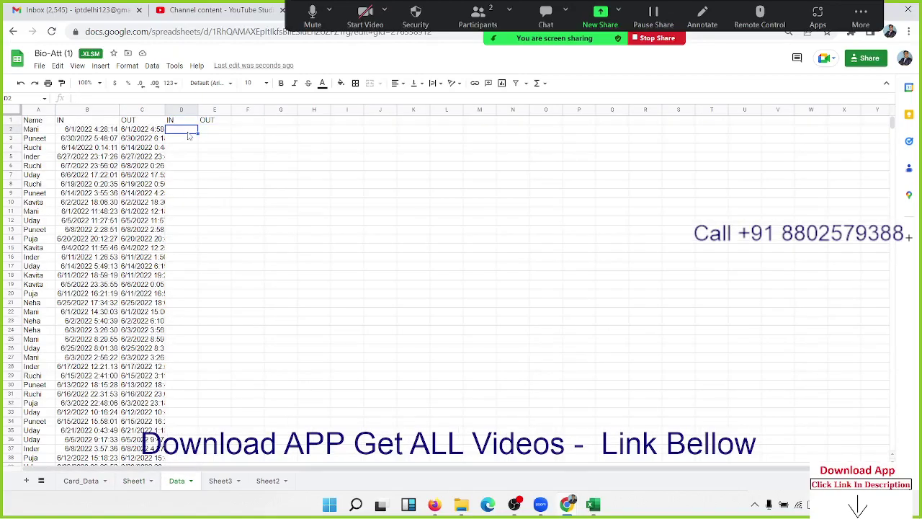
type("=it")
key("BackSpace")
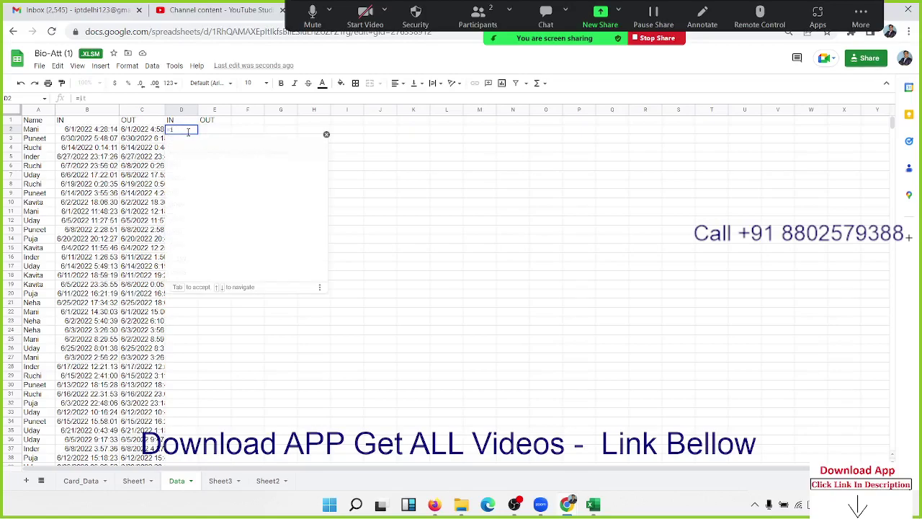
type("nt")
key("Tab")
type("b2")
key("Return")
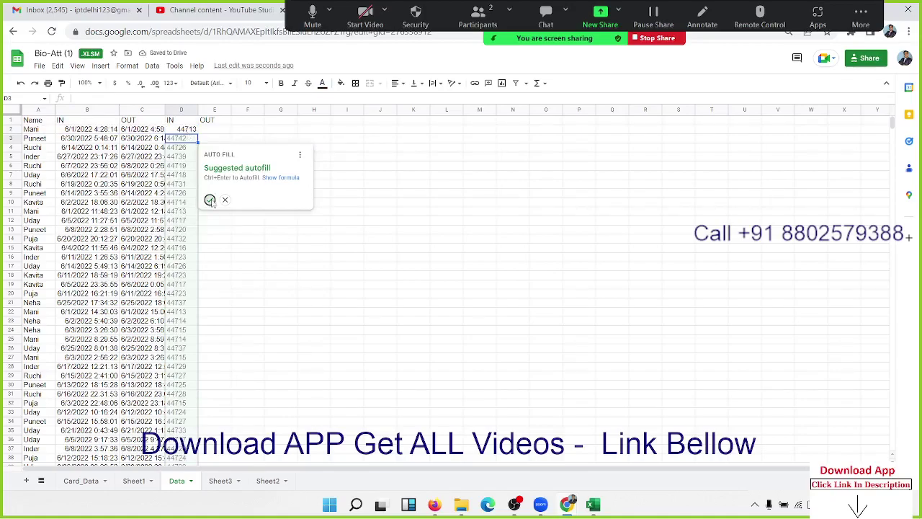
left_click(208, 200)
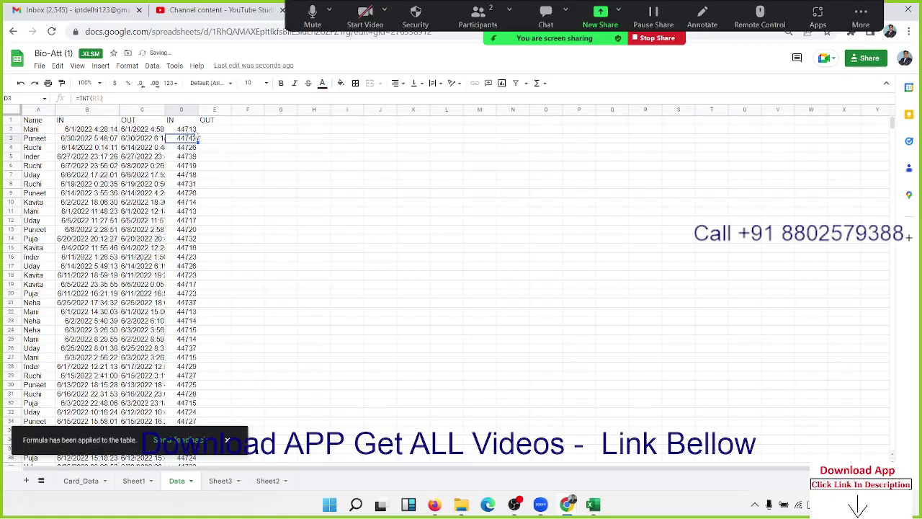
Step: Enter =INT(C2) in E2 and fill it down column E
left_click(217, 133)
type("=")
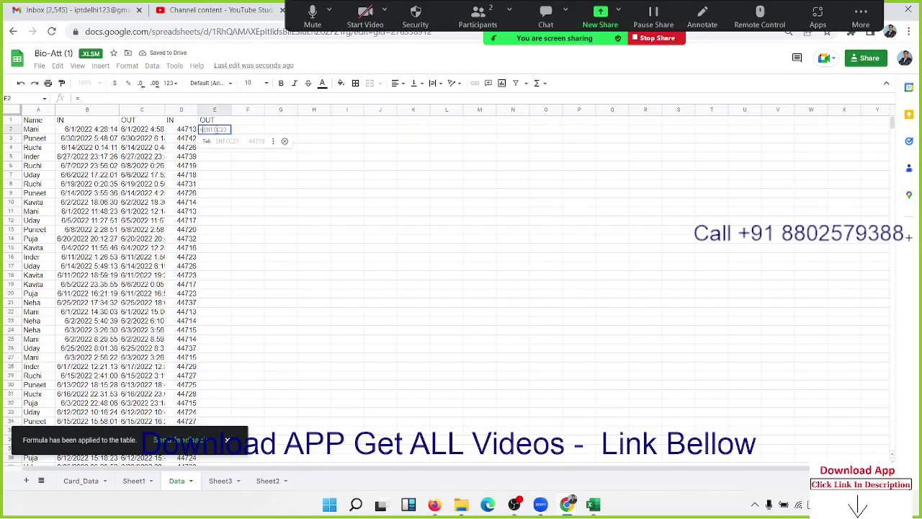
type("inT(C2)")
key("Return")
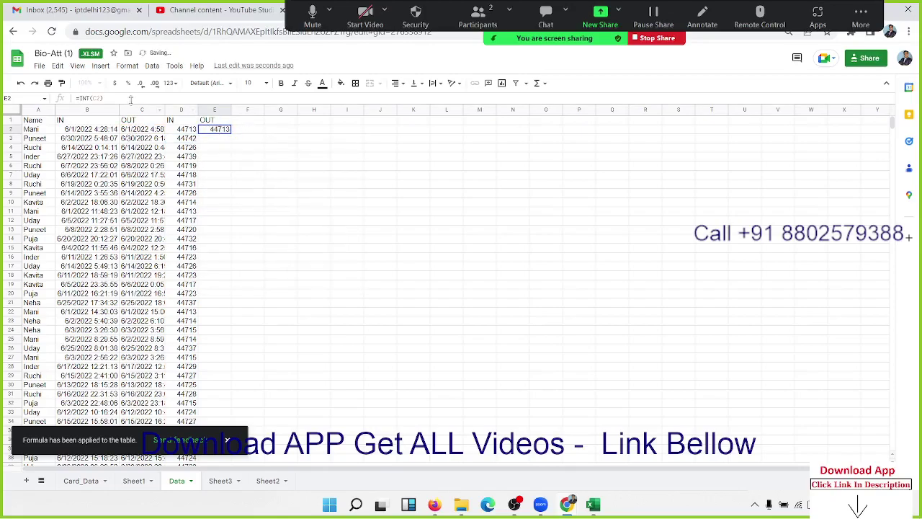
double_click(221, 132)
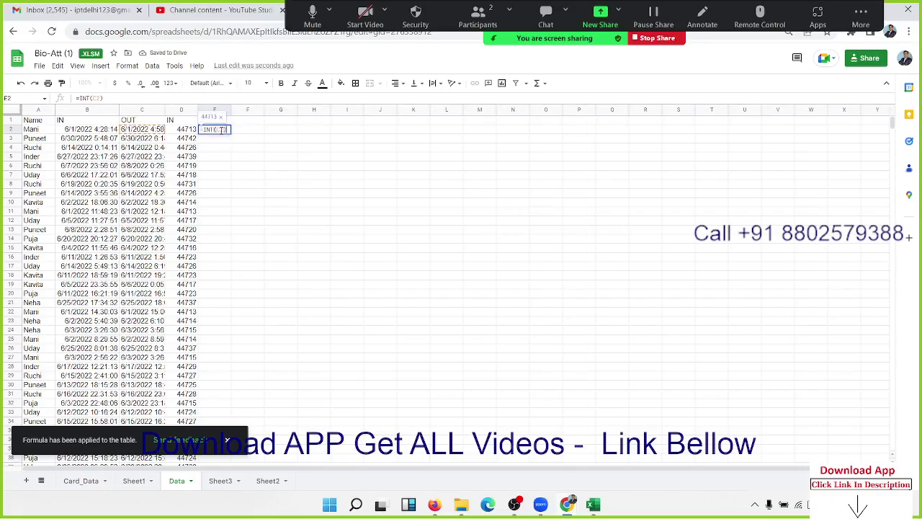
key("Escape")
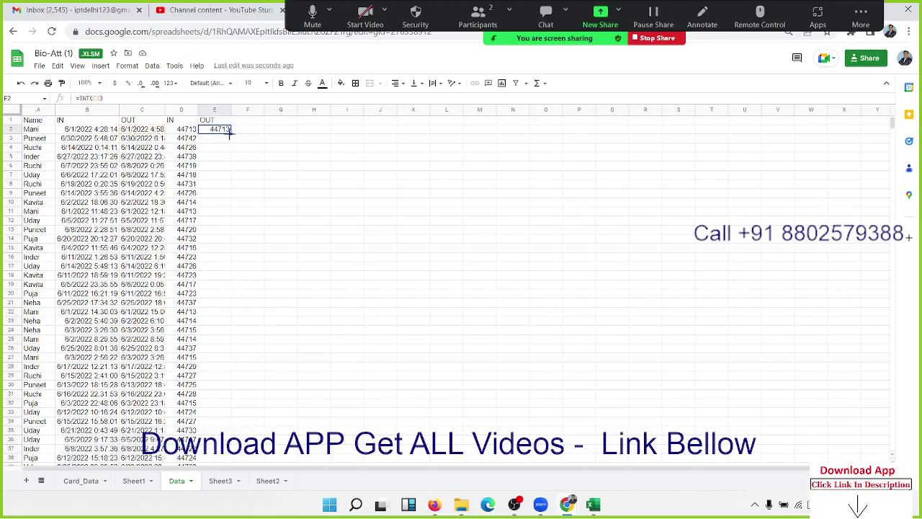
double_click(229, 134)
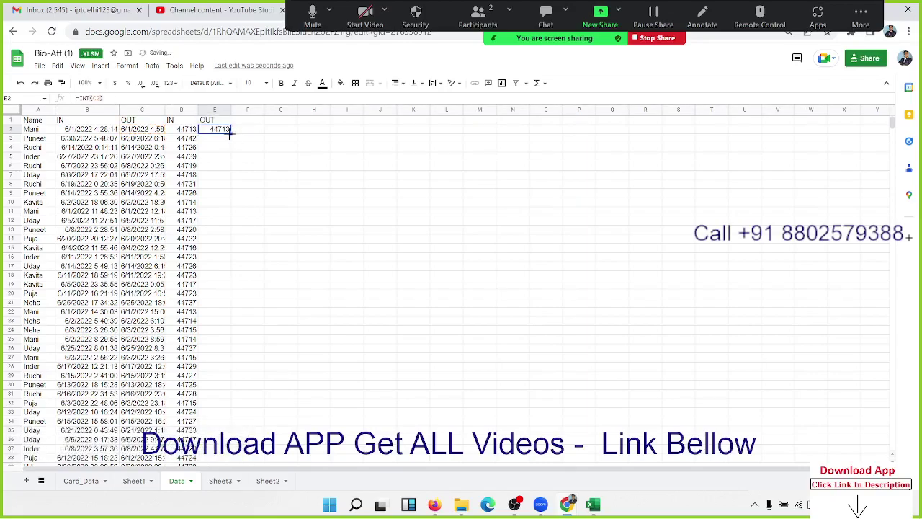
left_click(215, 482)
Step: Begin MINIFS in Sheet3!B3 with Data!B:B as range and Data!A:A as criteria range
type("=min")
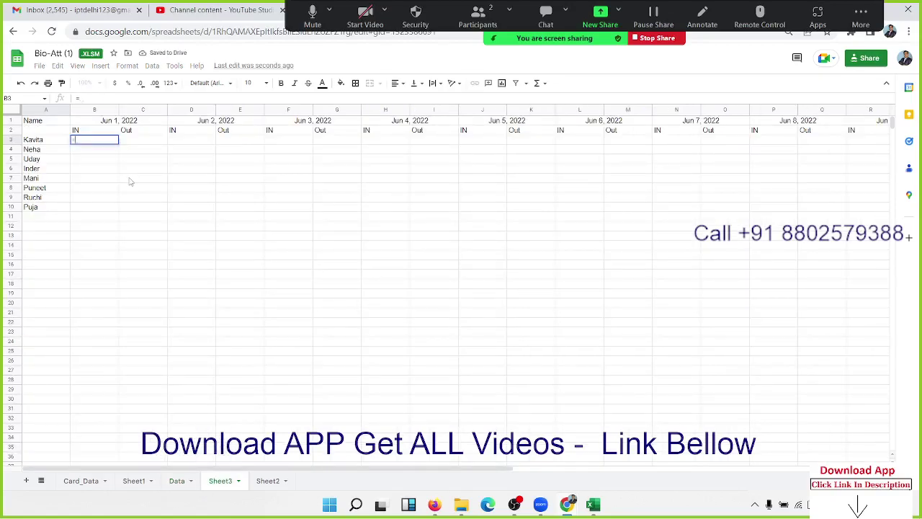
key("Down")
key("Down")
key("Down")
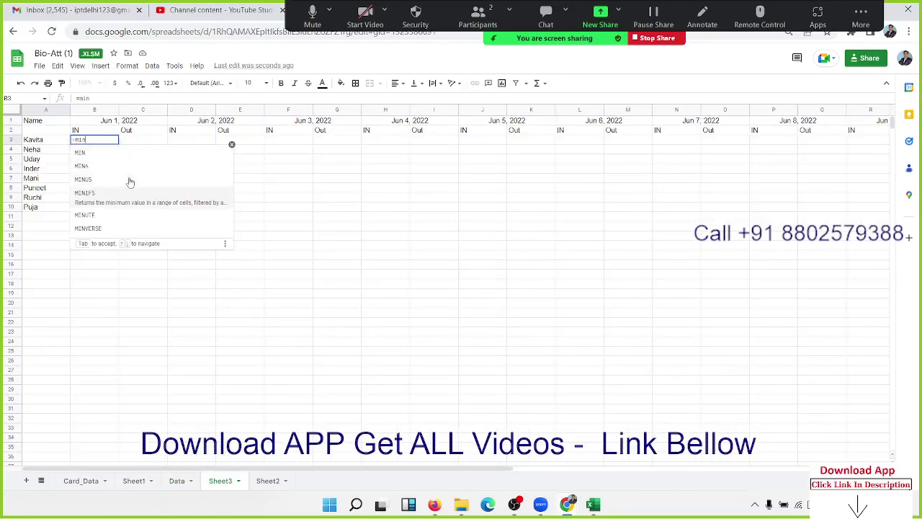
key("Tab")
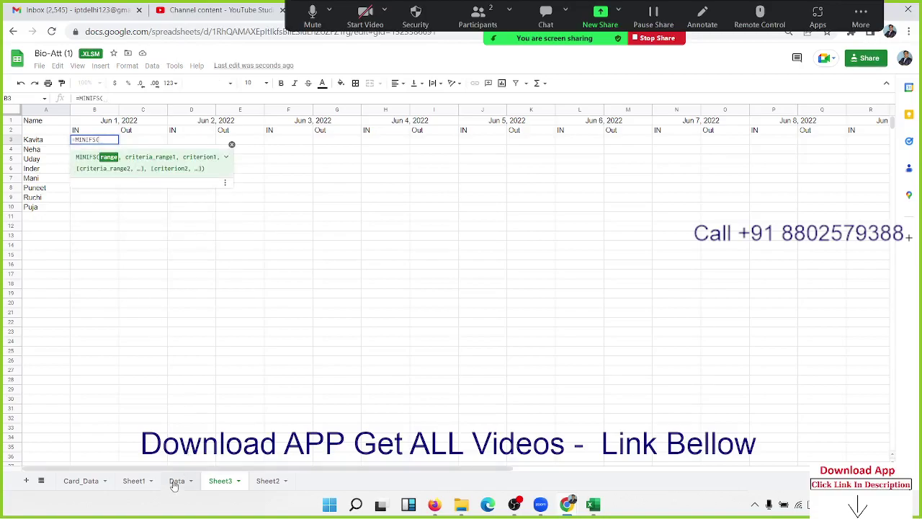
left_click(174, 484)
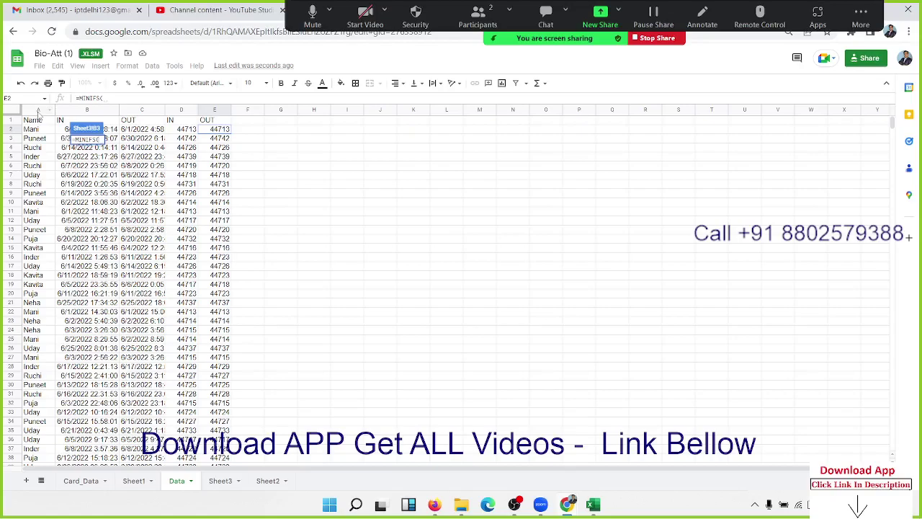
left_click(87, 110)
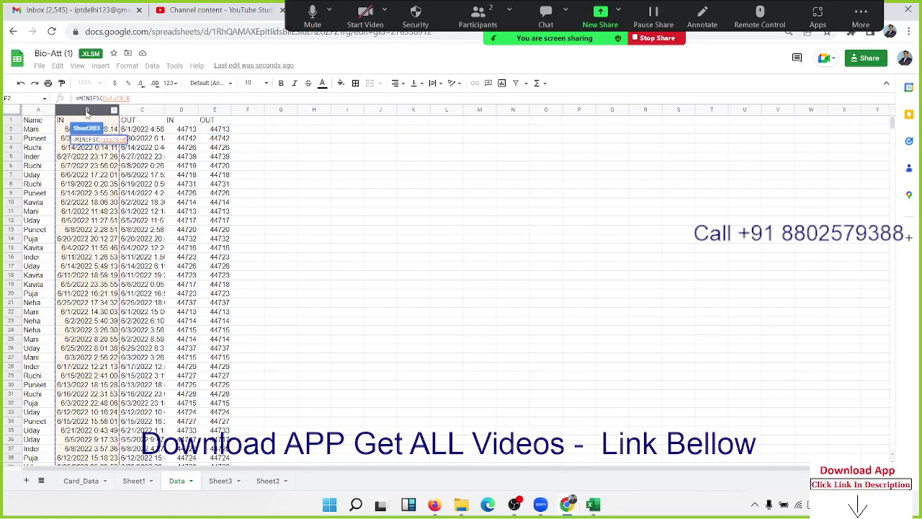
type(",")
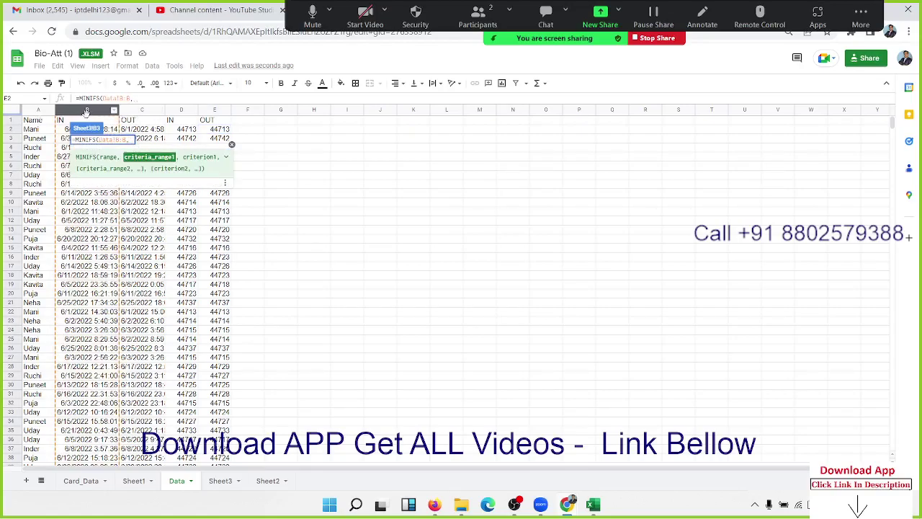
left_click(40, 109)
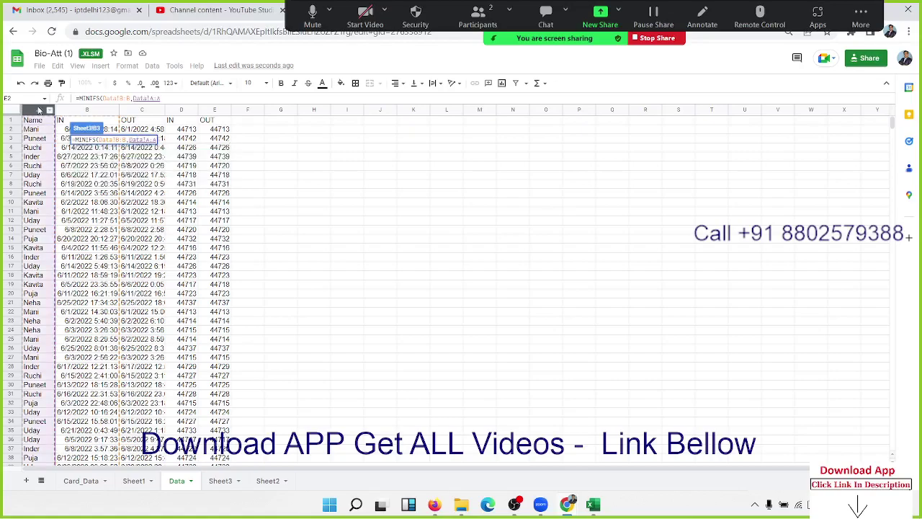
type(",")
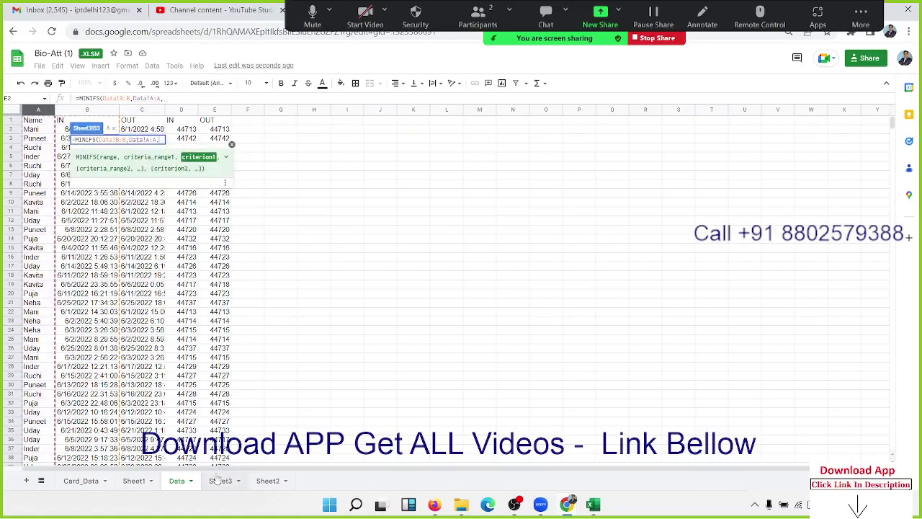
Step: Add criteria A3, Data!D:D and B1 to complete the MINIFS formula in B3
left_click(219, 480)
left_click(34, 142)
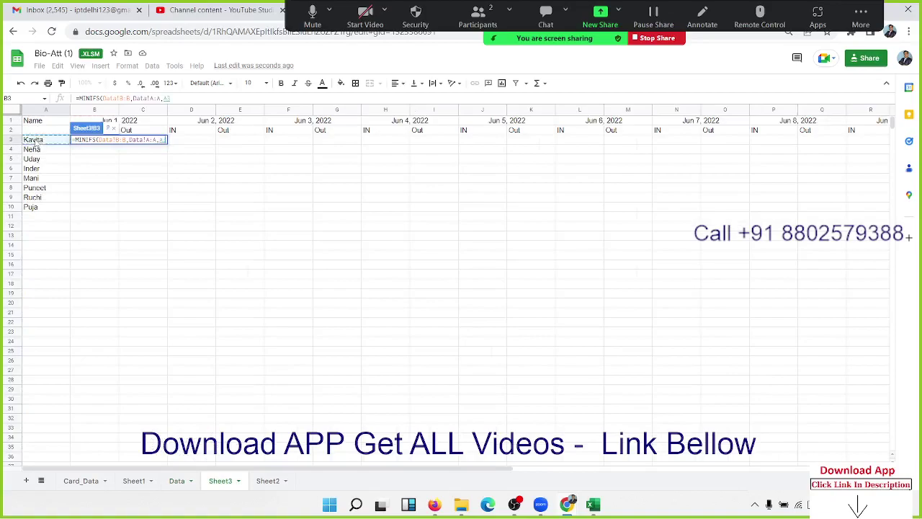
type(",")
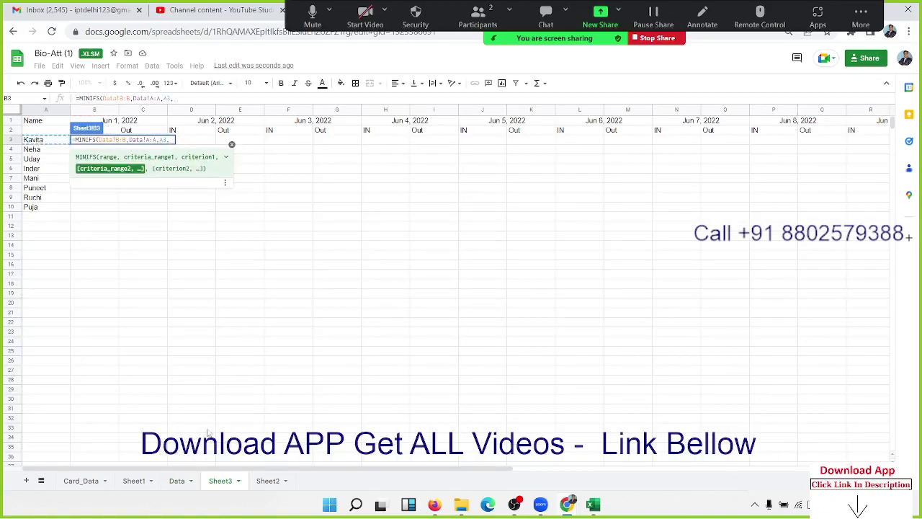
left_click(177, 481)
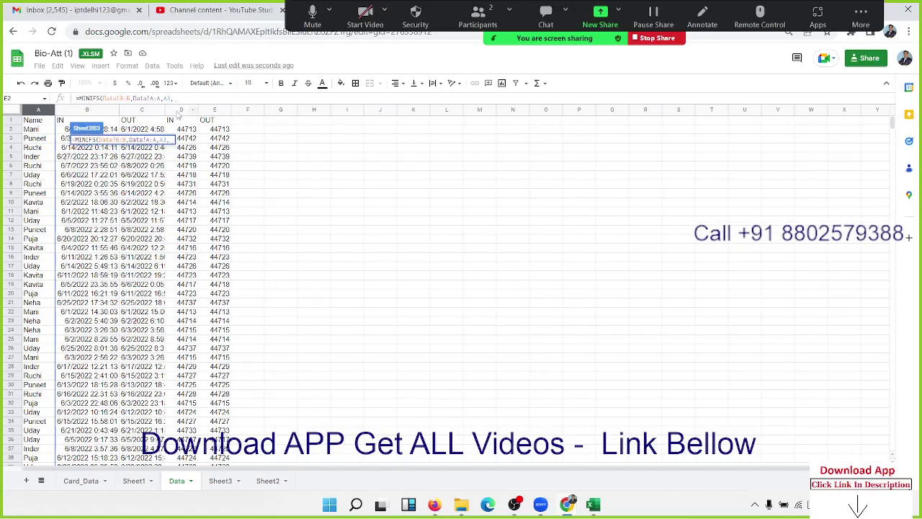
left_click(178, 114)
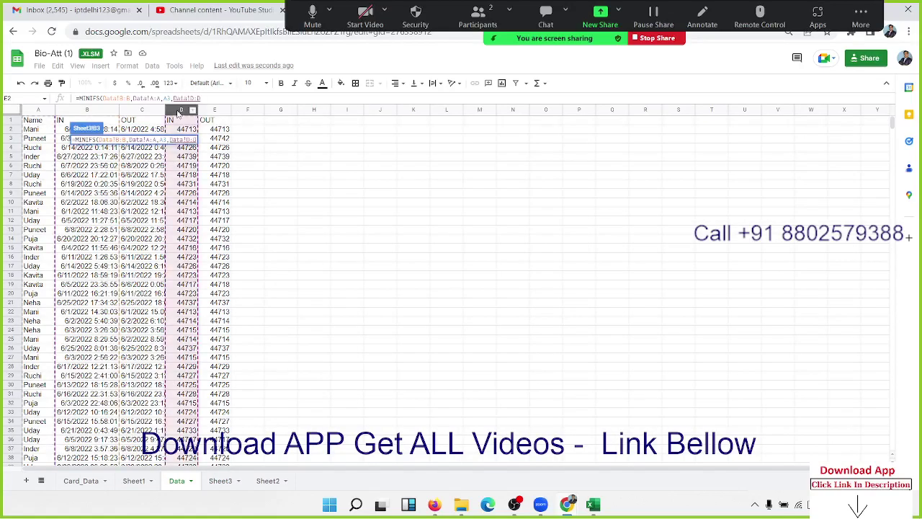
type(",")
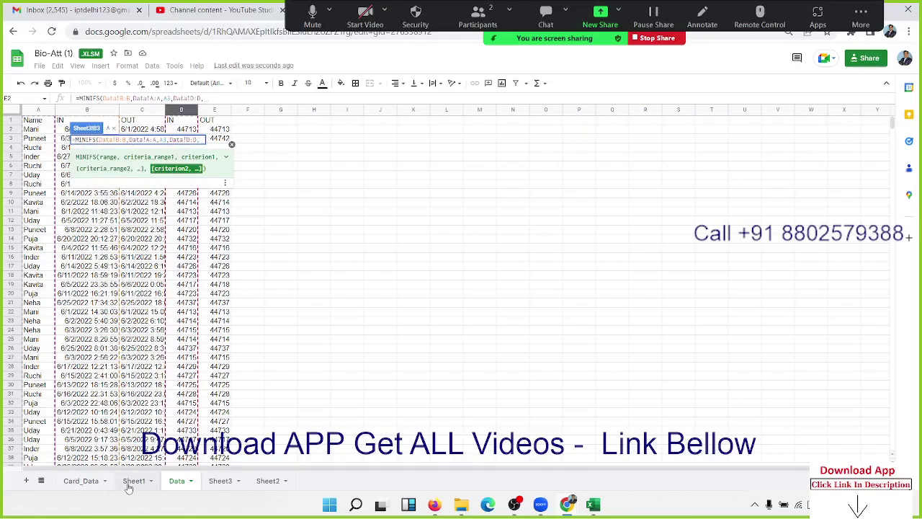
left_click(129, 482)
left_click(224, 481)
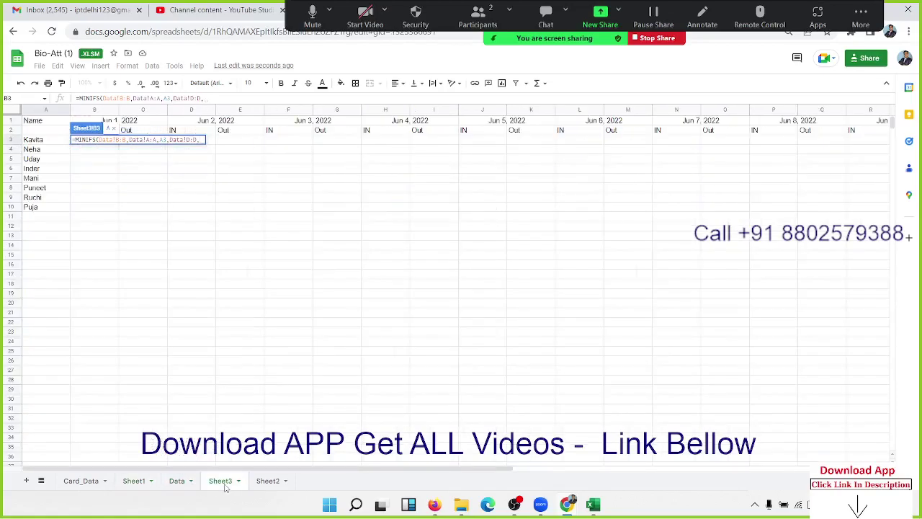
left_click(137, 123)
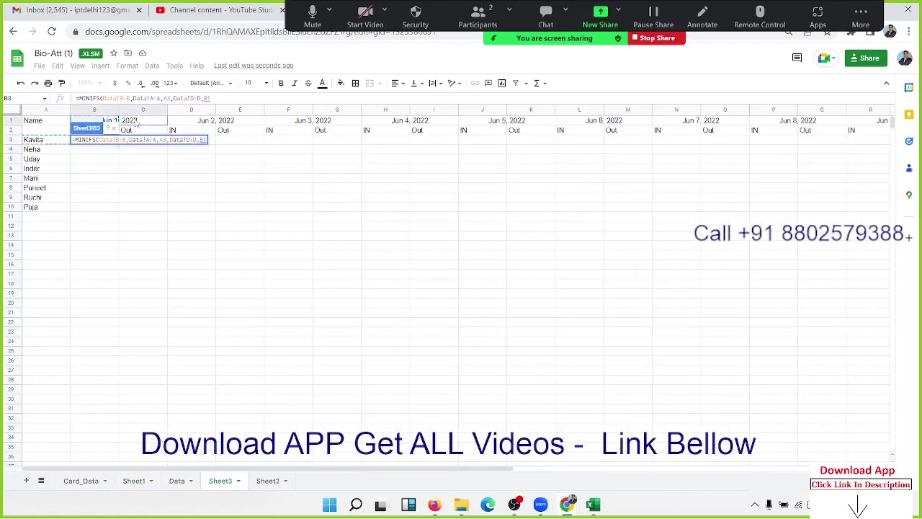
key("Return")
key("Up")
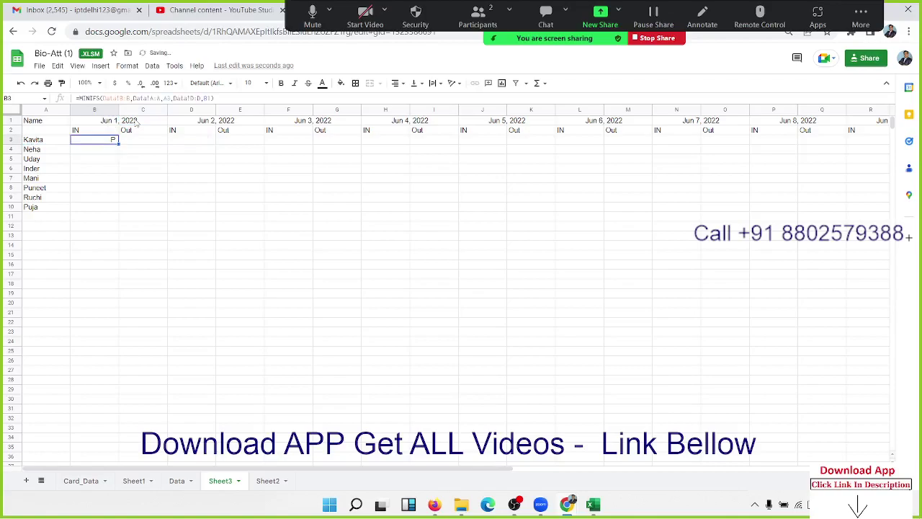
Step: Set B3's number format to Automatic so it shows 44713.03186
left_click(151, 304)
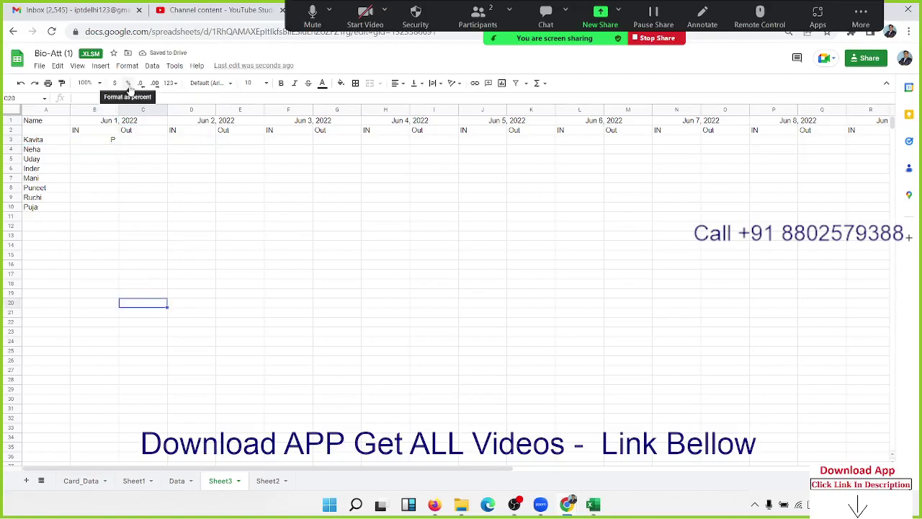
left_click(109, 139)
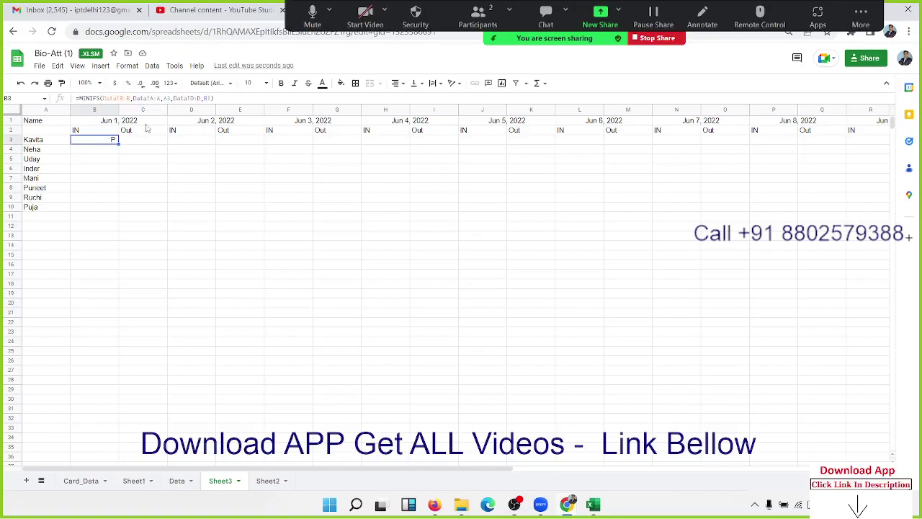
left_click(167, 99)
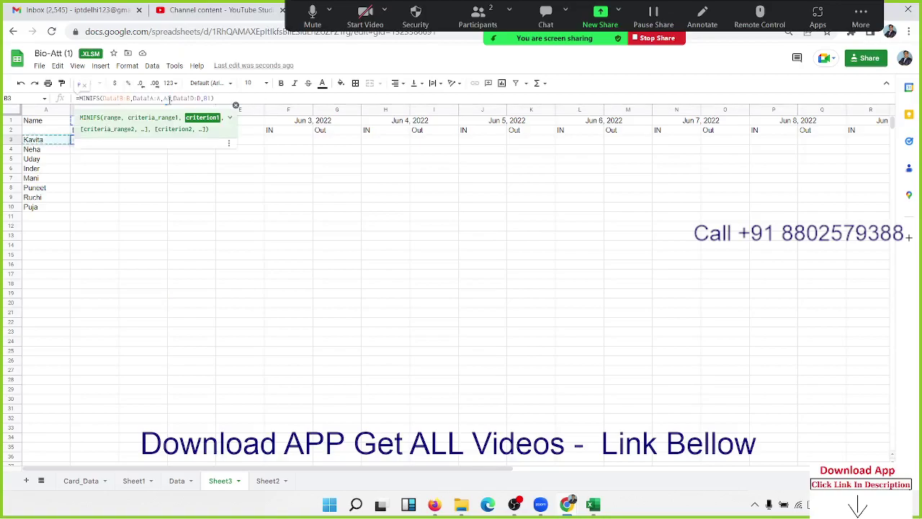
key("Escape")
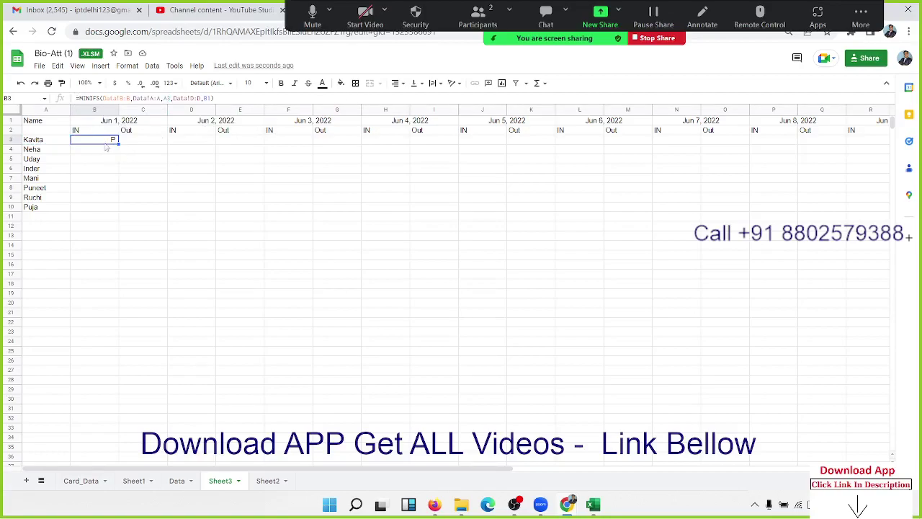
left_click(170, 83)
left_click(180, 99)
Step: Browse the font list and number format options, dismissing the custom currency settings
left_click(234, 84)
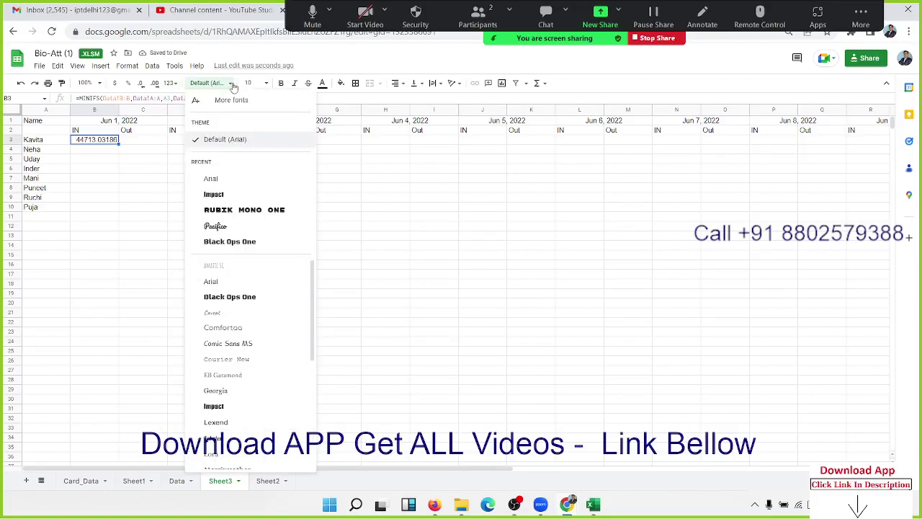
left_click(235, 84)
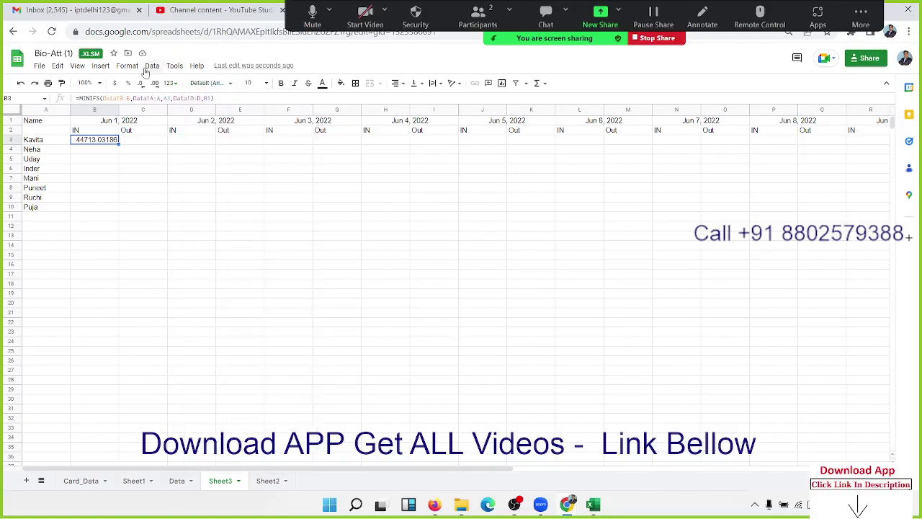
left_click(128, 66)
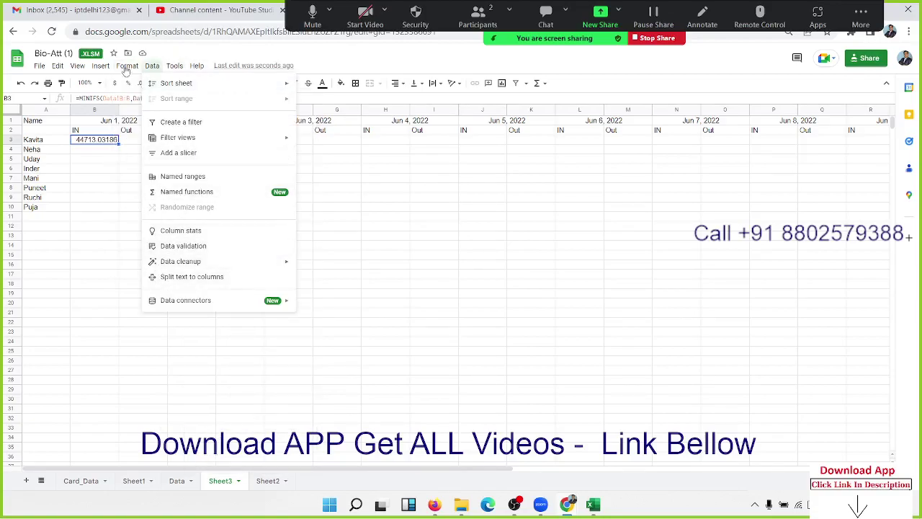
mouse_move(143, 106)
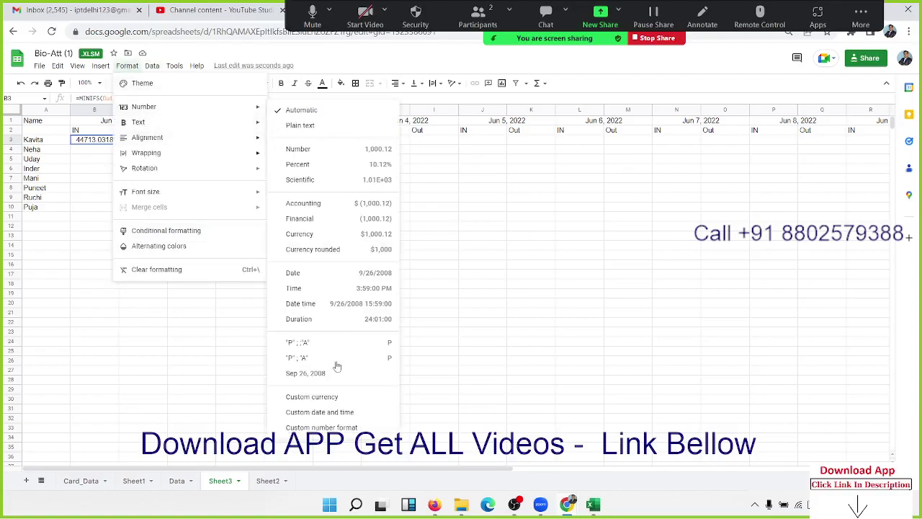
left_click(334, 397)
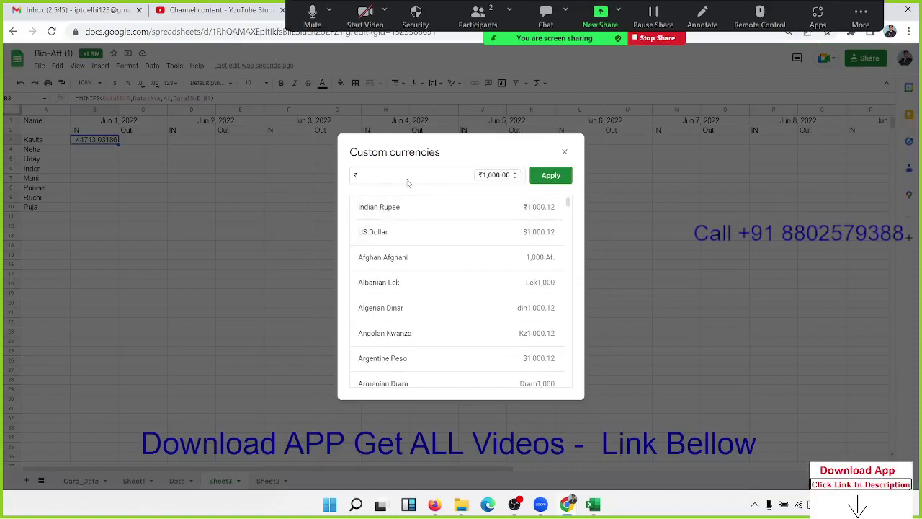
key("Escape")
left_click(136, 67)
mouse_move(144, 106)
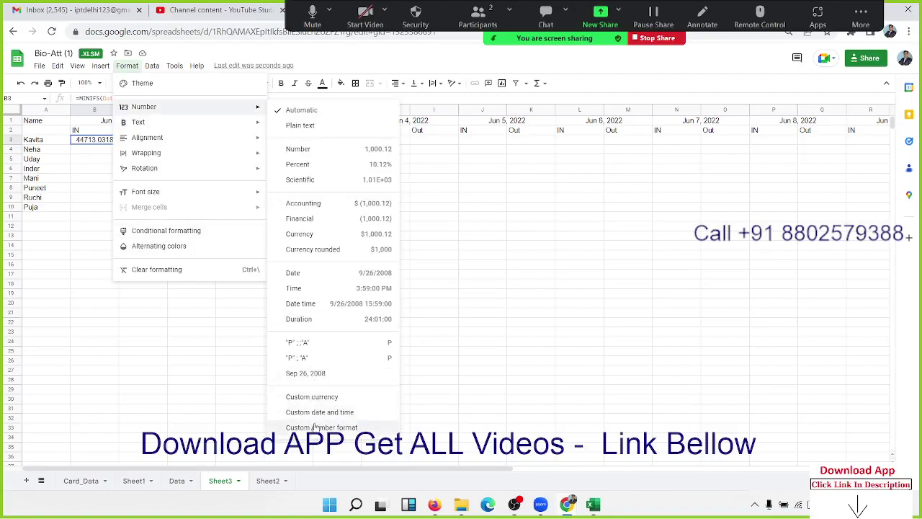
Step: Apply a custom [H]:MM number format to B3
left_click(315, 427)
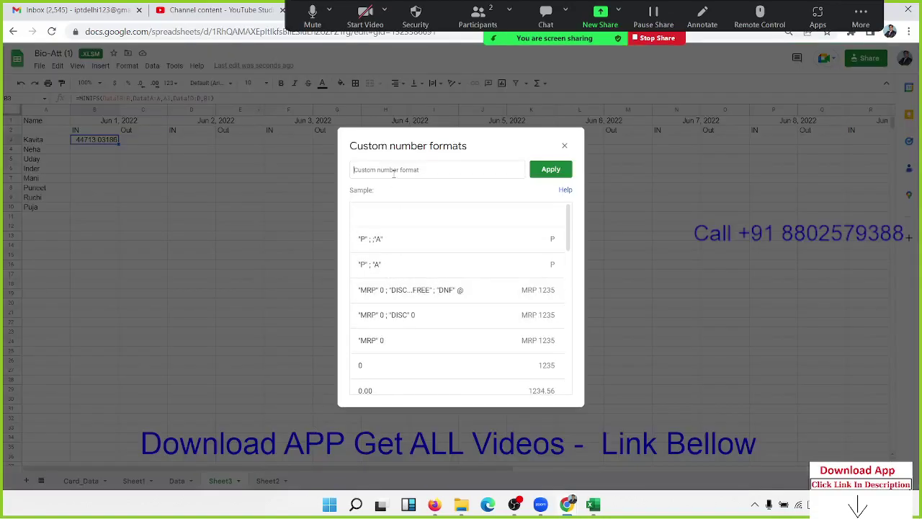
type("[")
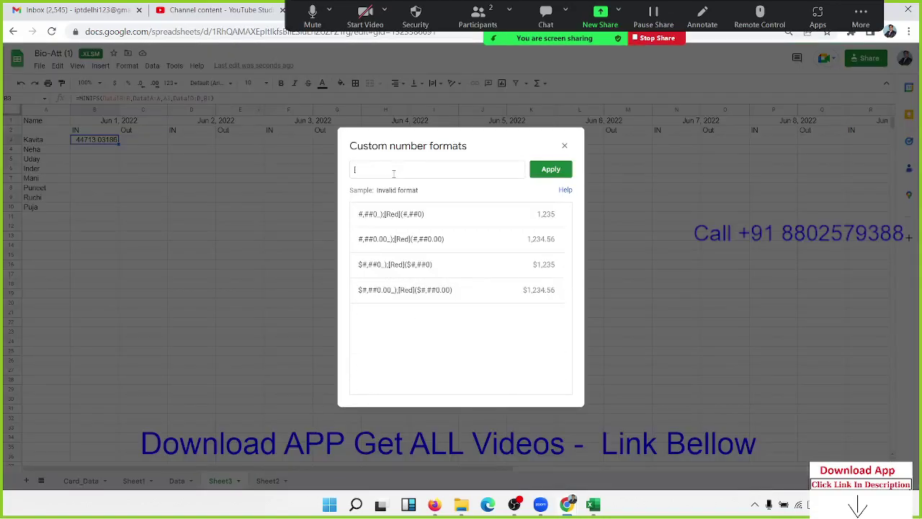
type("H]")
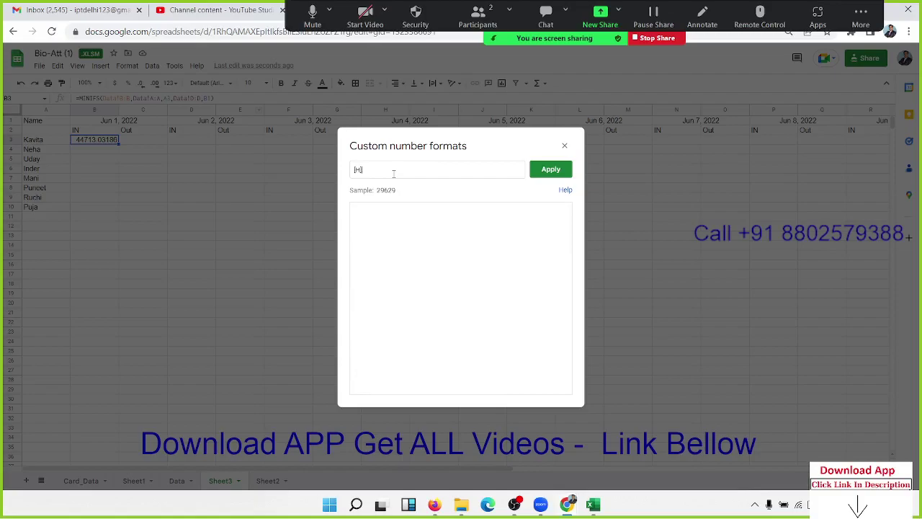
type(":MM")
left_click(552, 172)
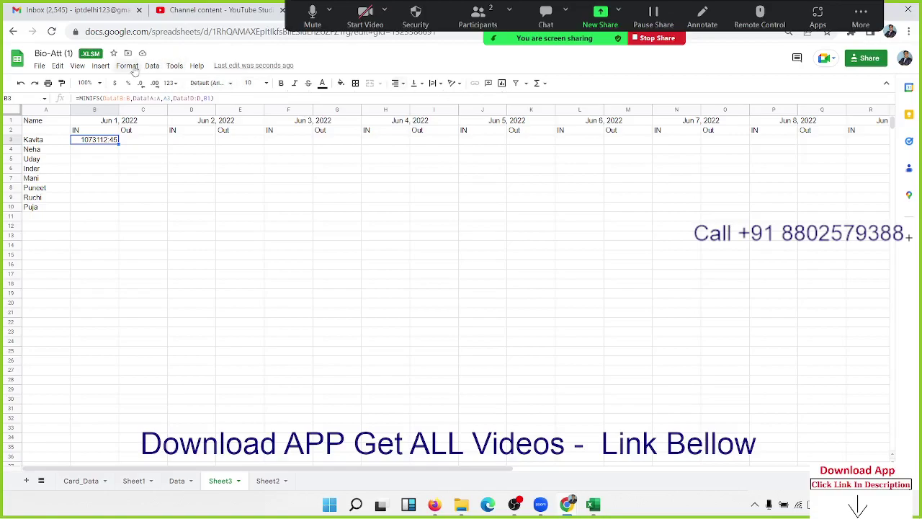
Step: Replace B3's custom format with h:mm so it reads 0:45
left_click(134, 70)
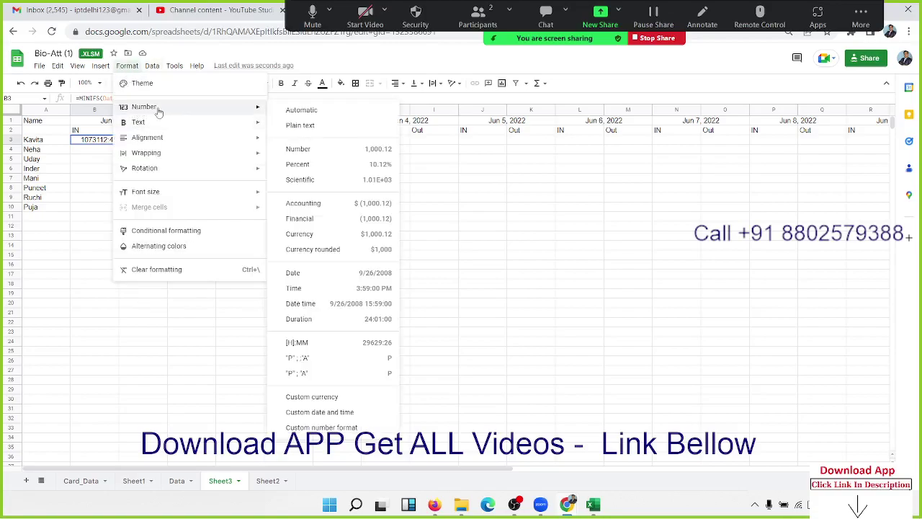
left_click(317, 426)
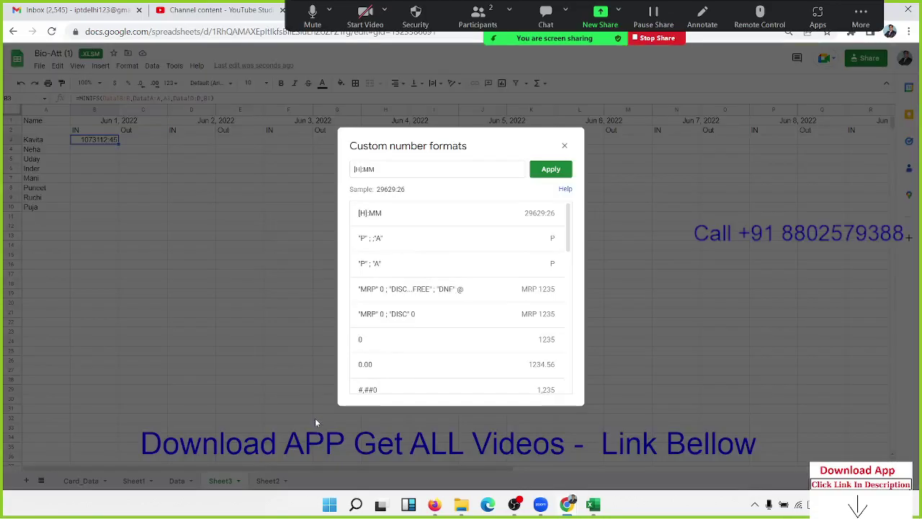
left_click_drag(376, 170, 310, 174)
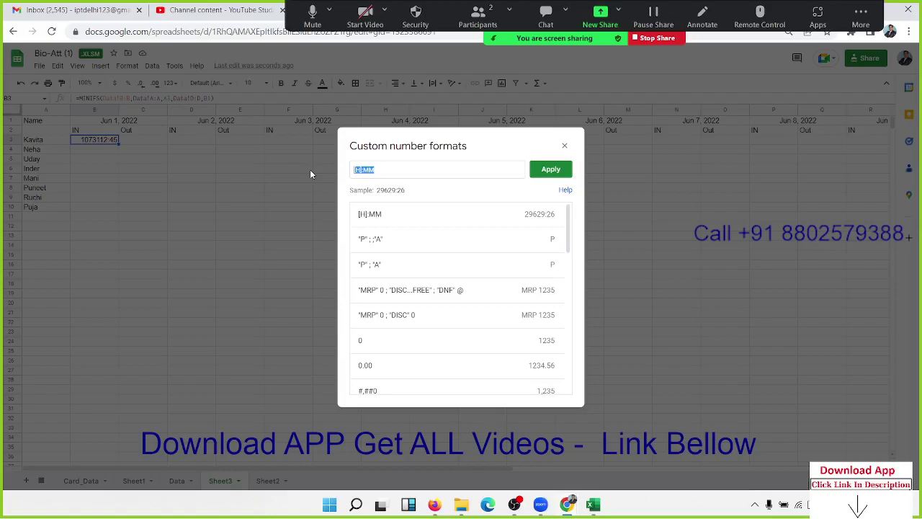
type("h")
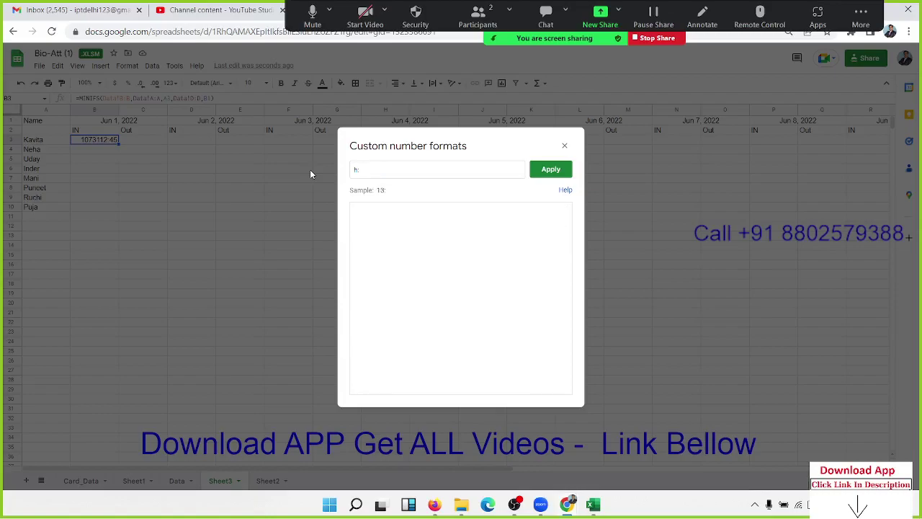
type(":h")
key("BackSpace")
type("m")
type("m")
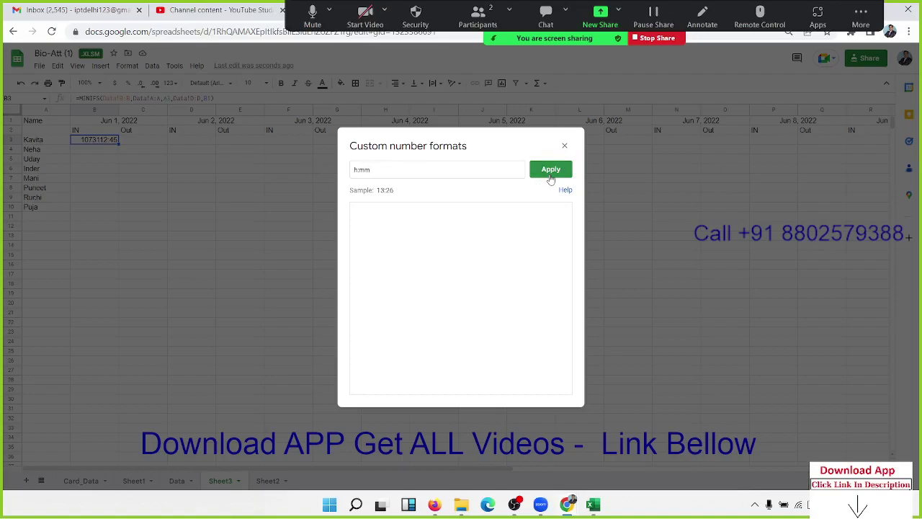
left_click(551, 170)
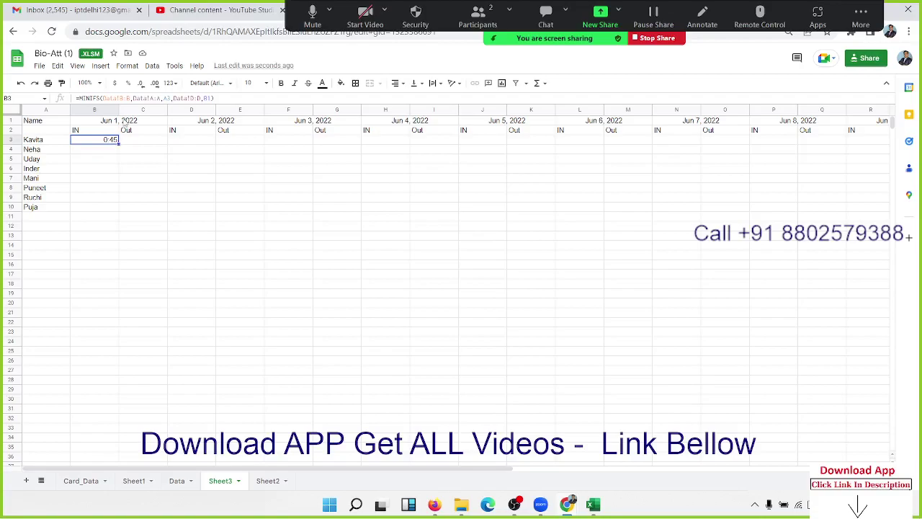
Step: Lock B3's MINIFS references ($B:$B, $A:$A, $A3, $D:$D) and fill it down B4:B10
mouse_move(153, 110)
left_click(122, 98)
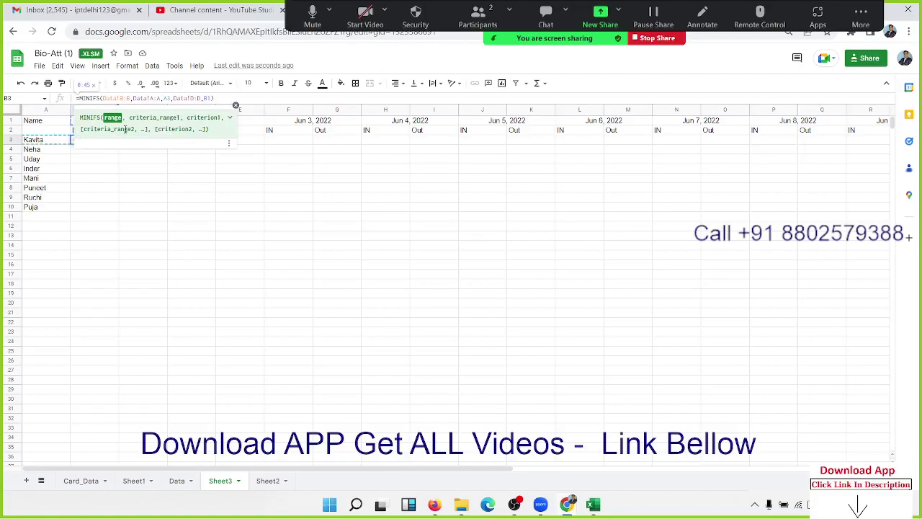
key("F4")
left_click(159, 98)
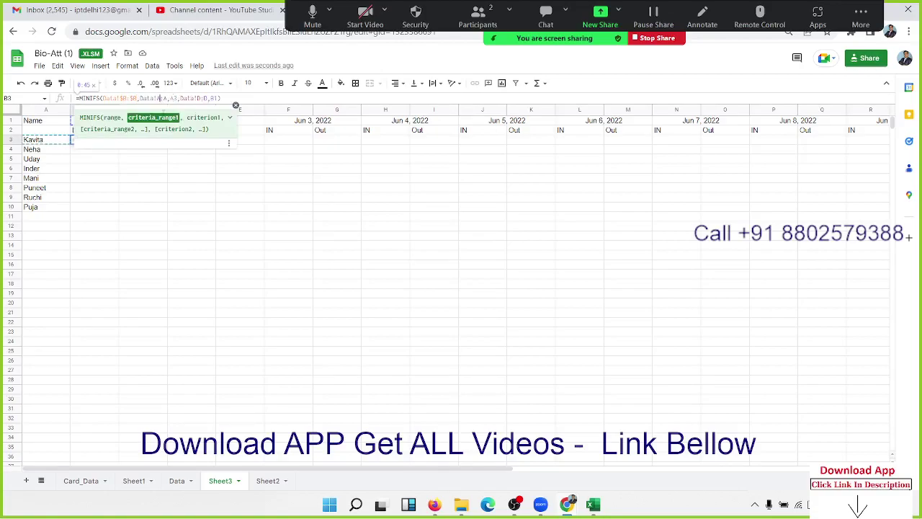
key("F4")
left_click(207, 98)
key("F4")
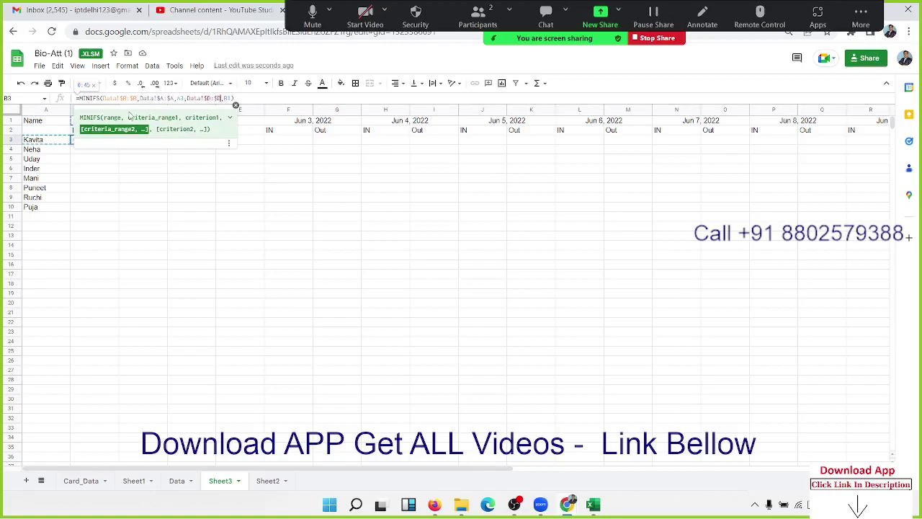
left_click(181, 98)
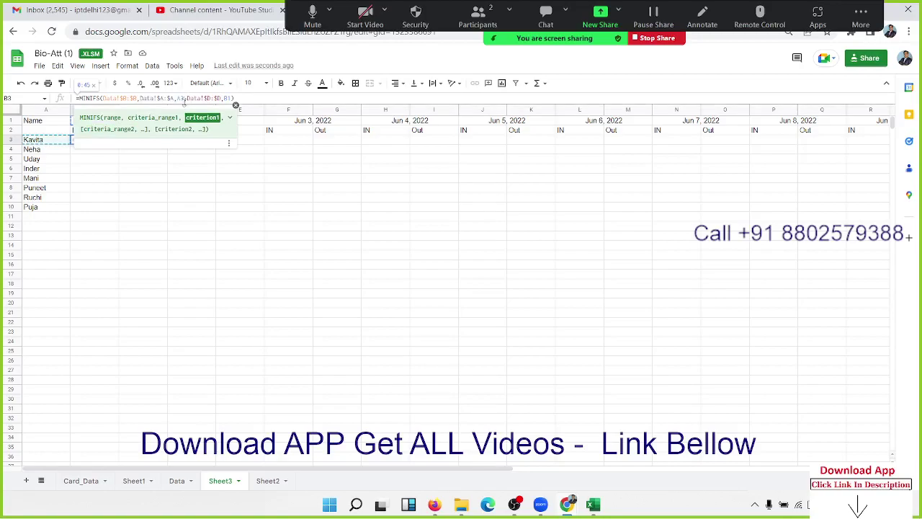
type("$A")
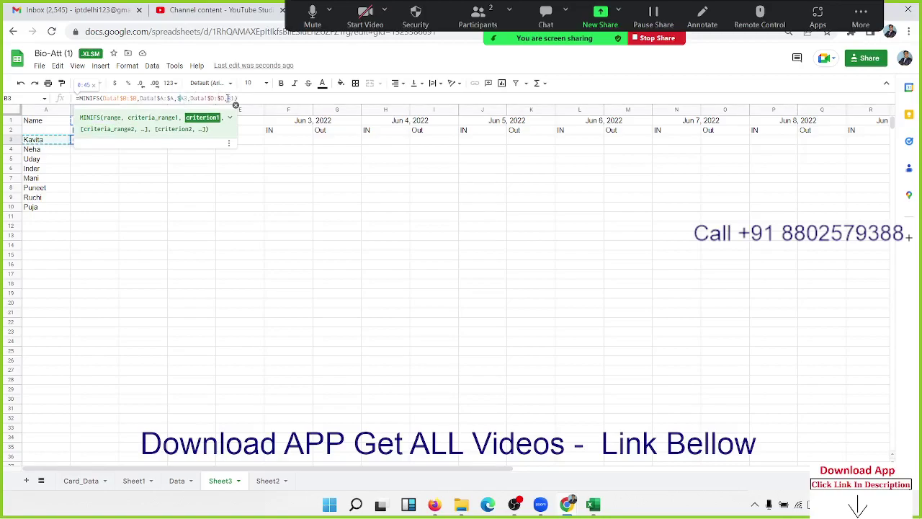
type(",")
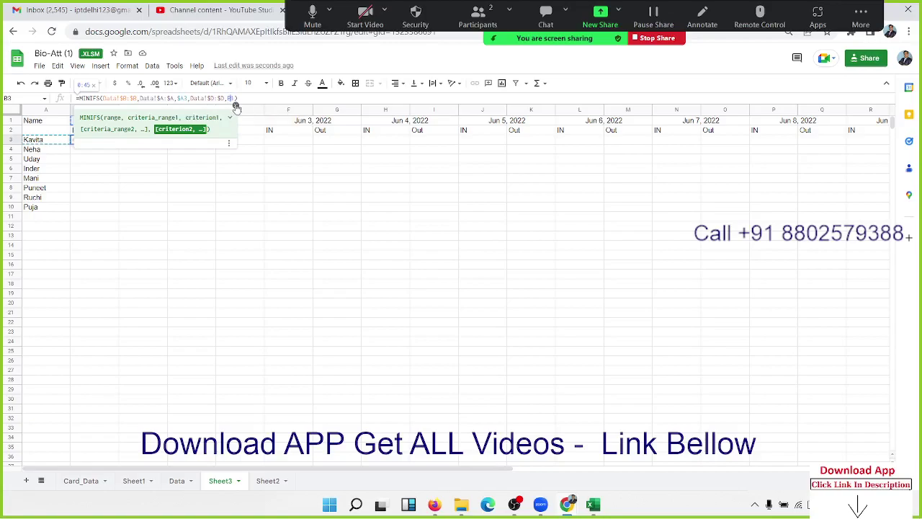
type("$1")
key("Return")
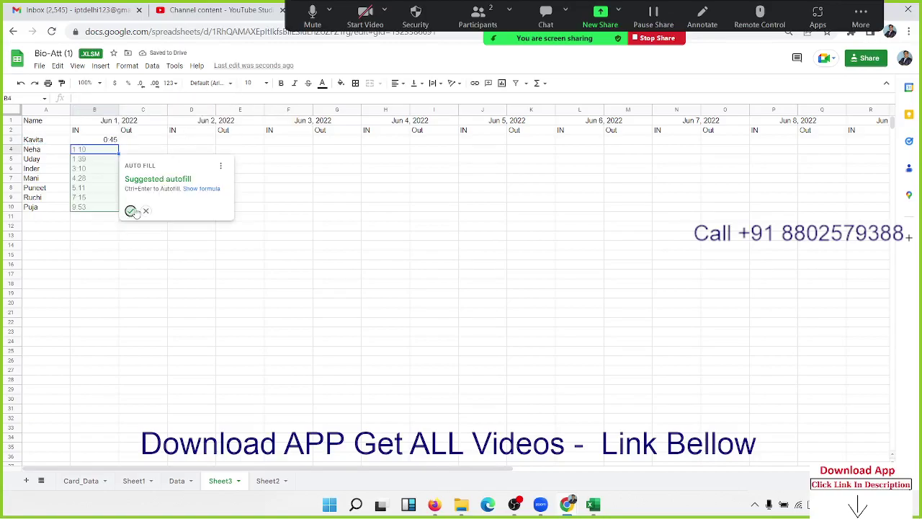
left_click(130, 211)
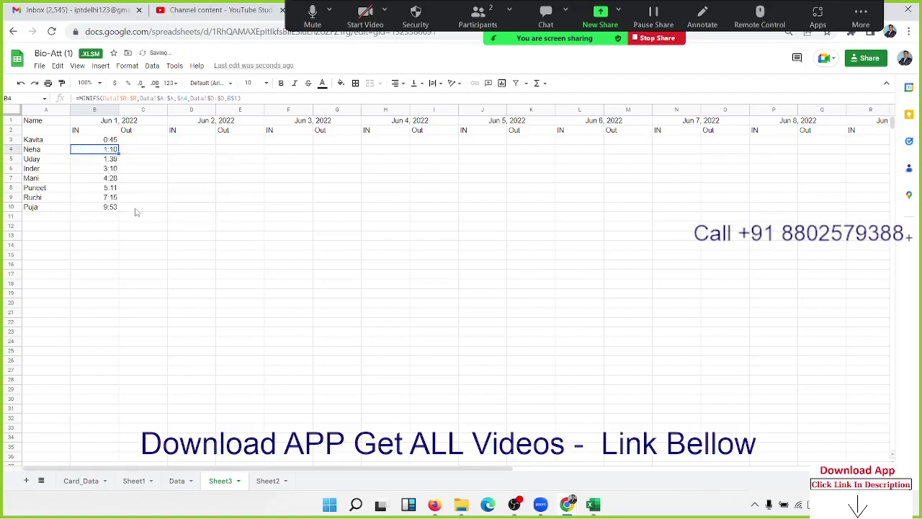
Step: Copy B3's MINIFS formula and paste it into C3
left_click(104, 141)
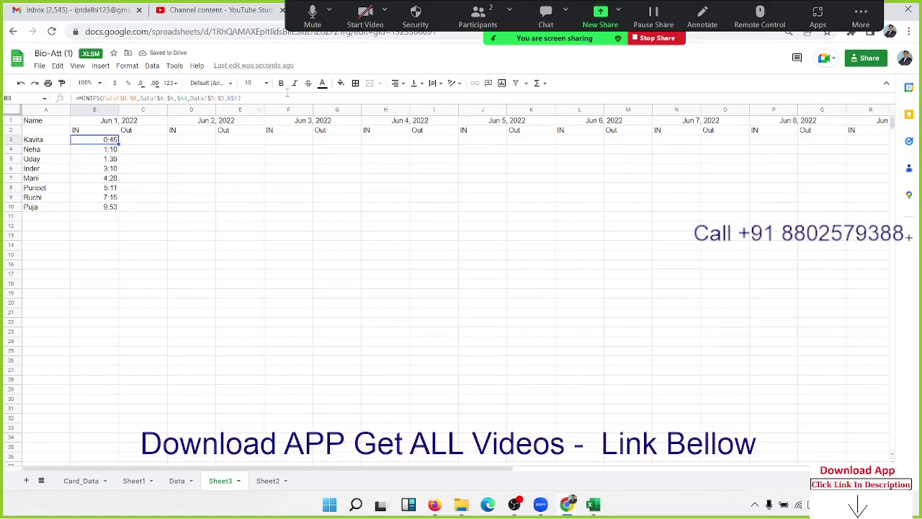
left_click_drag(269, 98, 74, 98)
key("ctrl+c")
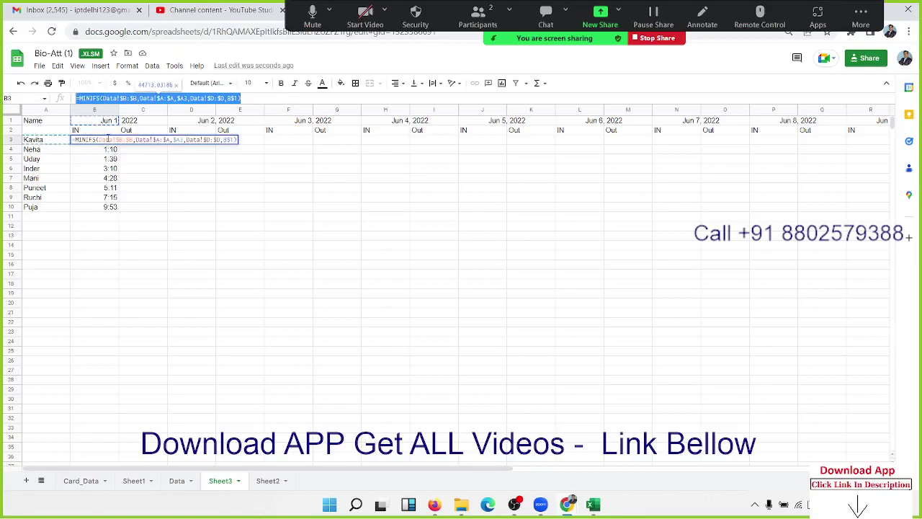
key("Escape")
left_click(162, 141)
double_click(153, 141)
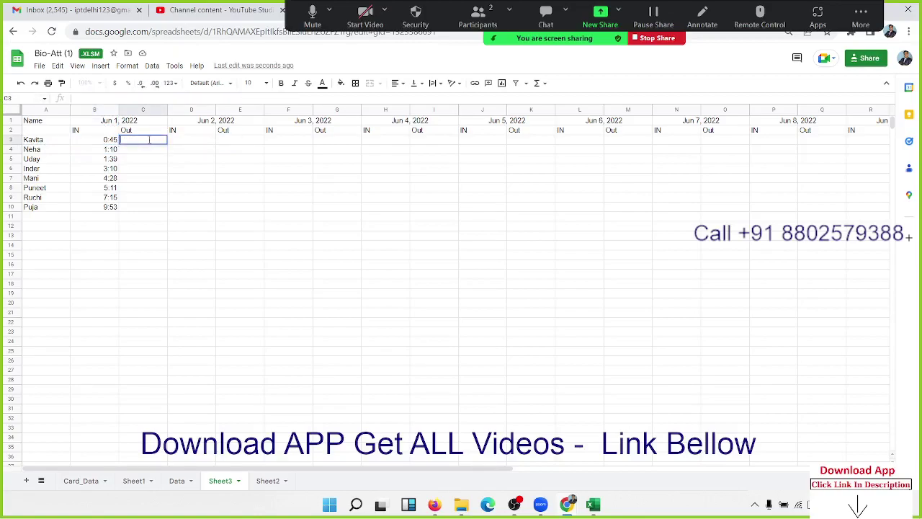
key("ctrl+v")
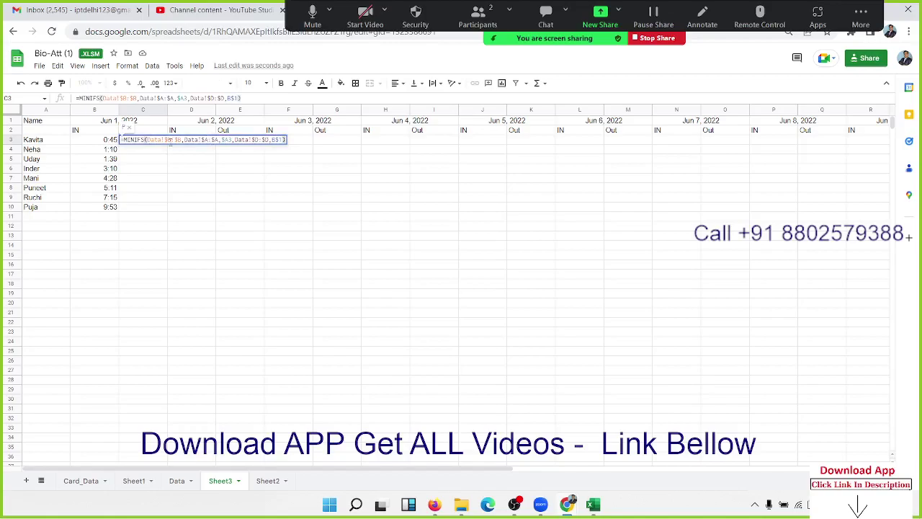
Step: Change C3's ranges from Data!$B:$B to $C:$C and $D:$D to $F:$F
left_click(170, 141)
key("BackSpace")
type("C")
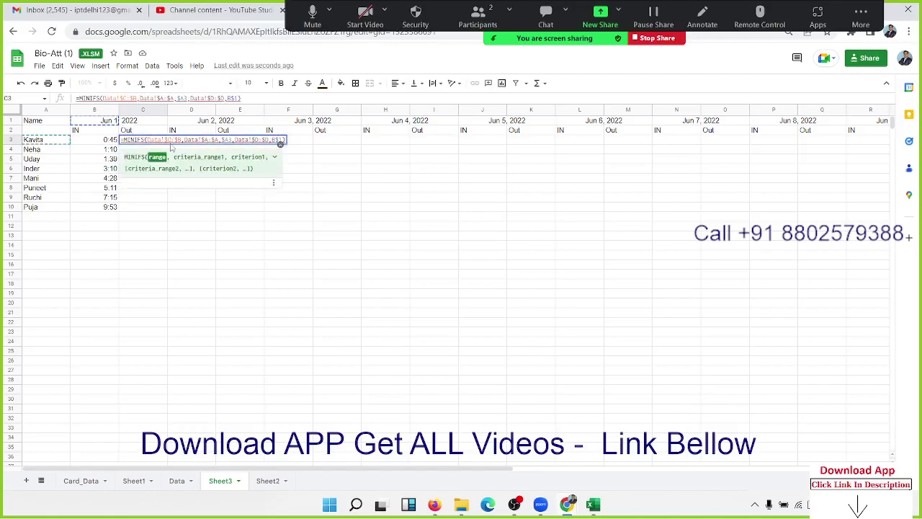
left_click(173, 141)
key("BackSpace")
type("C")
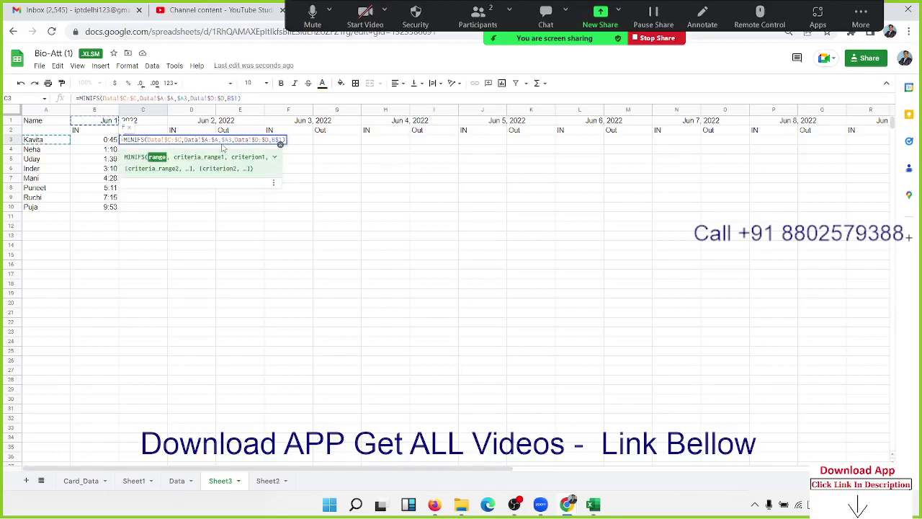
left_click(259, 141)
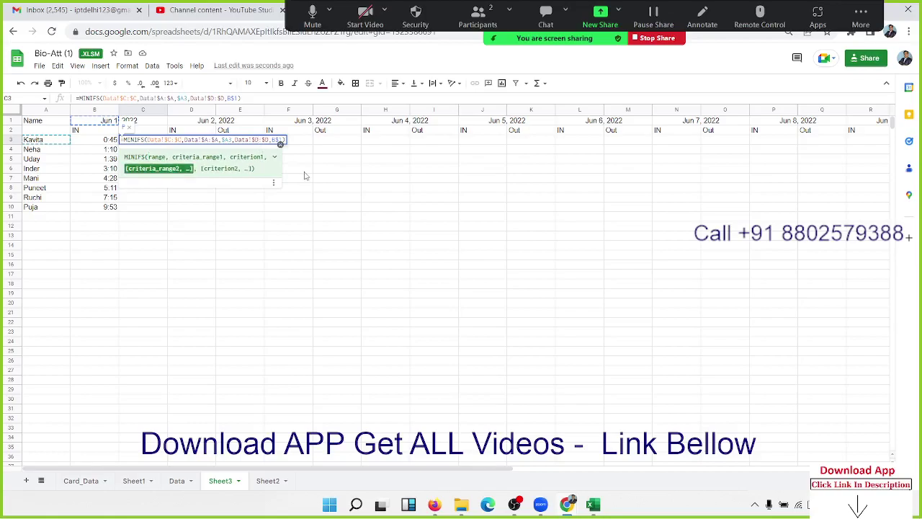
key("BackSpace")
type("F")
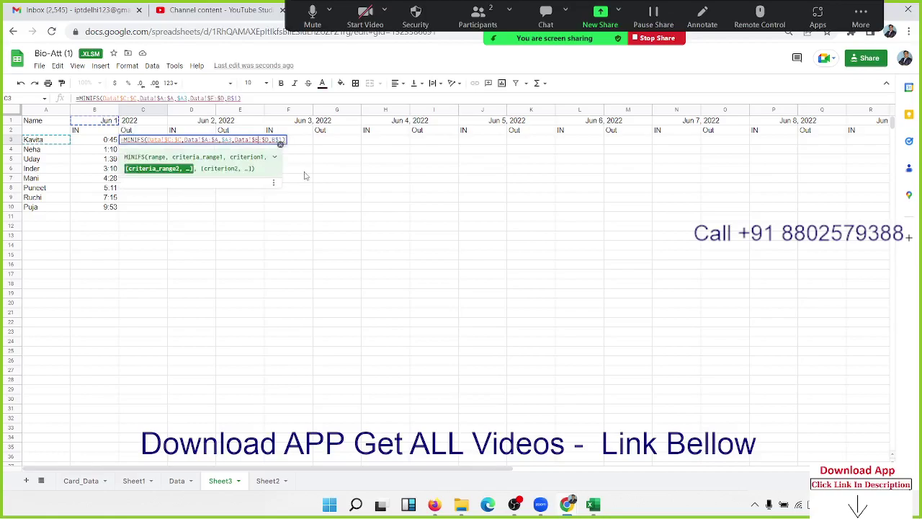
key("BackSpace")
type("F")
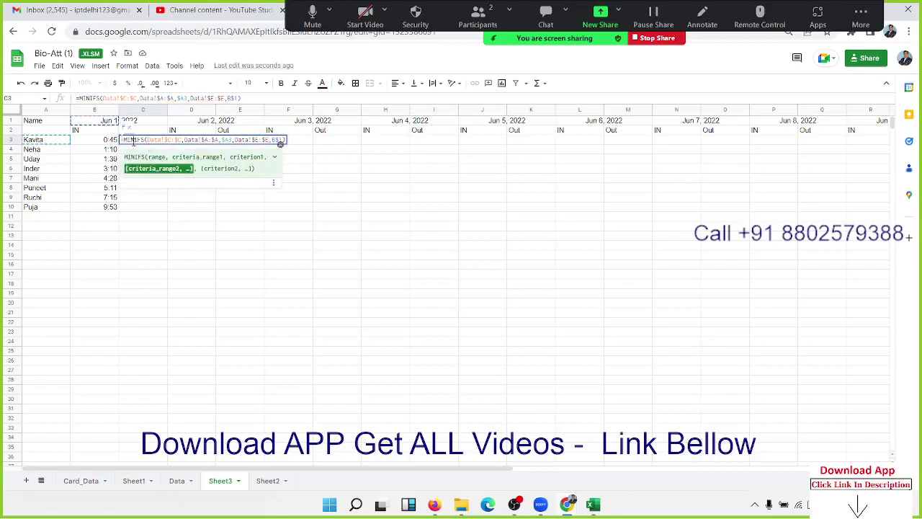
Step: Rename the function to MAXIFS, commit C3, and select B3 as formatting source
left_click(138, 140)
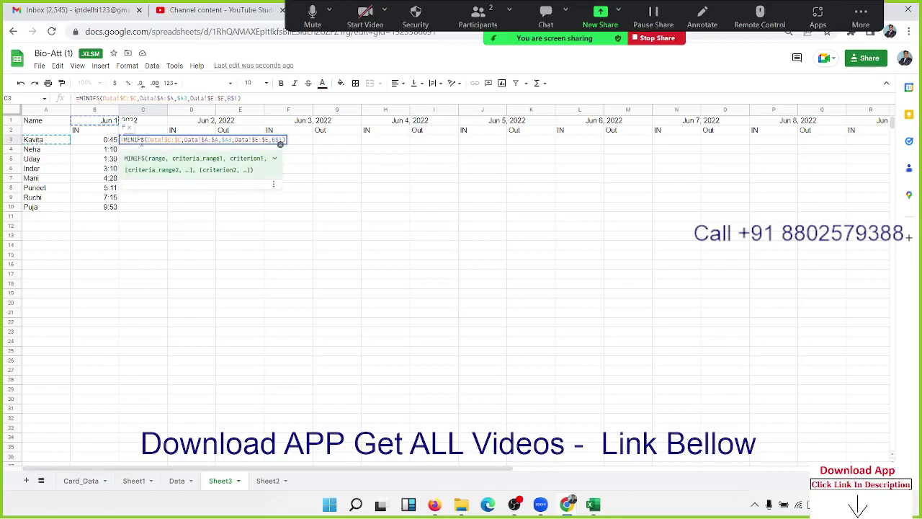
key("BackSpace")
key("BackSpace")
key("BackSpace")
key("BackSpace")
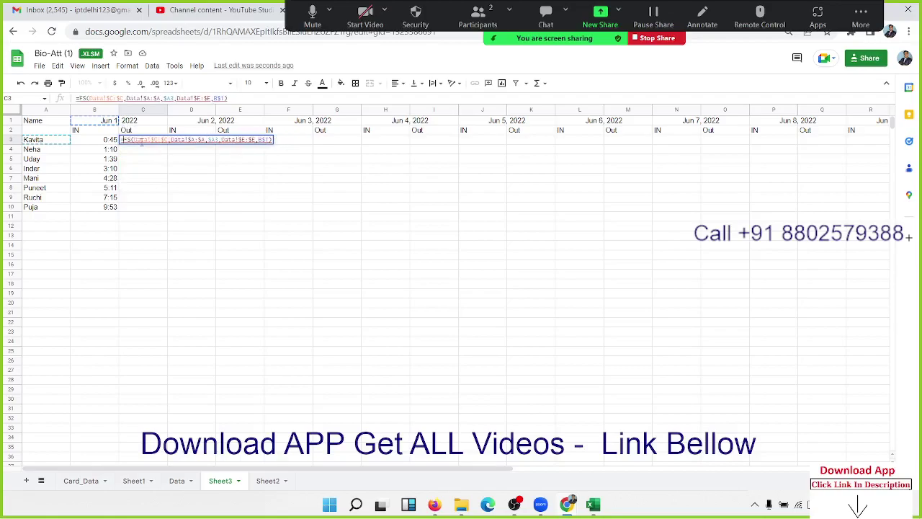
type("ma")
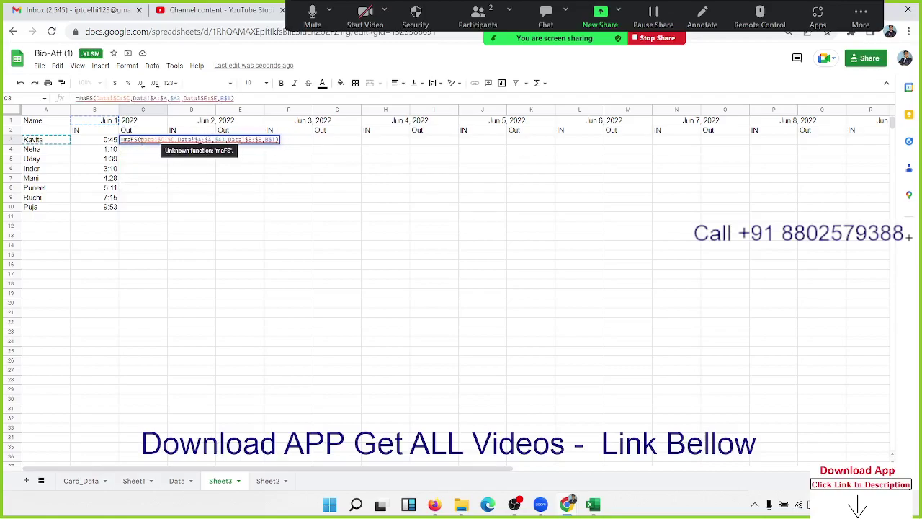
type("xi")
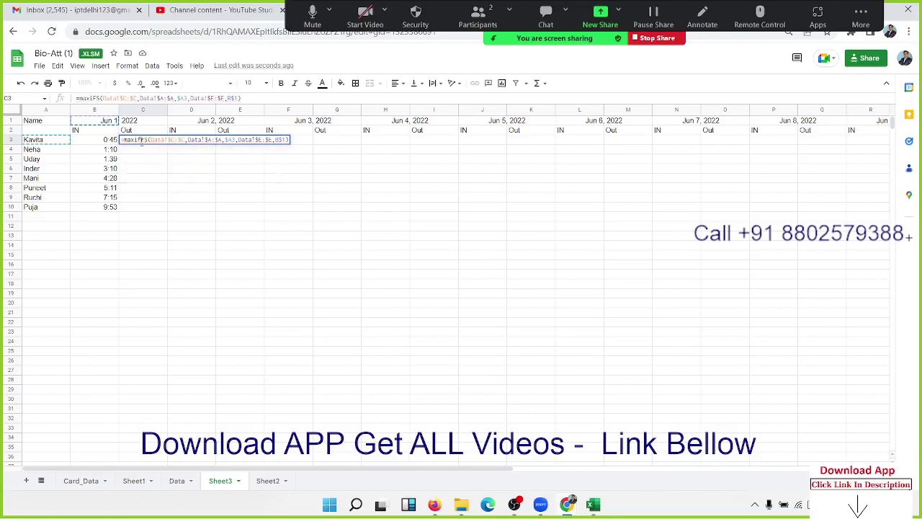
type("fs")
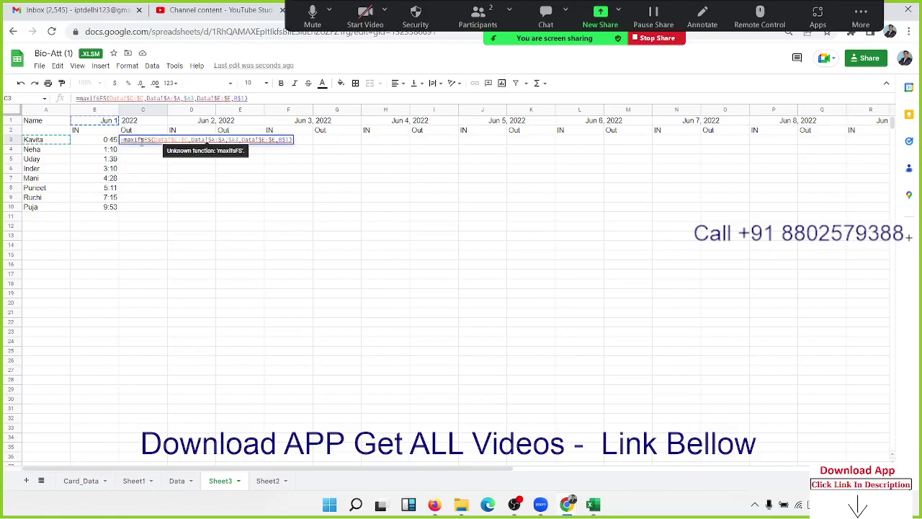
key("Delete")
key("Delete")
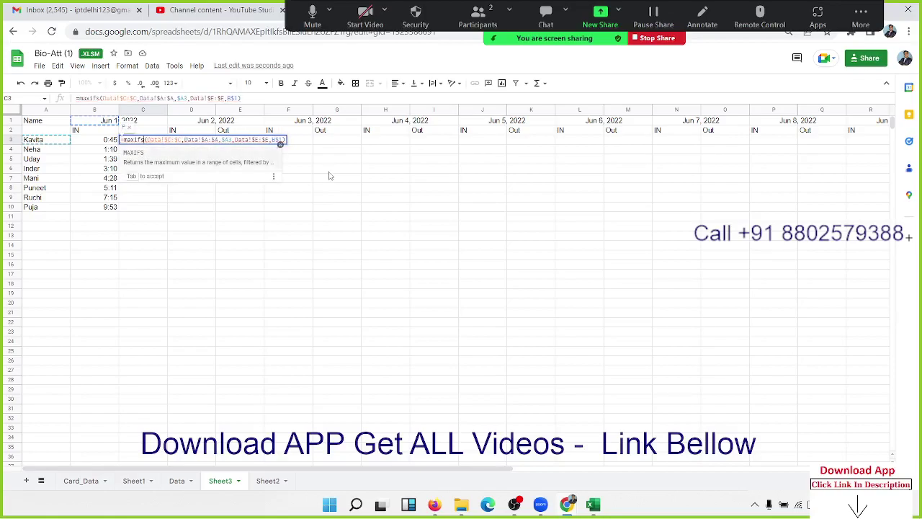
key("Tab")
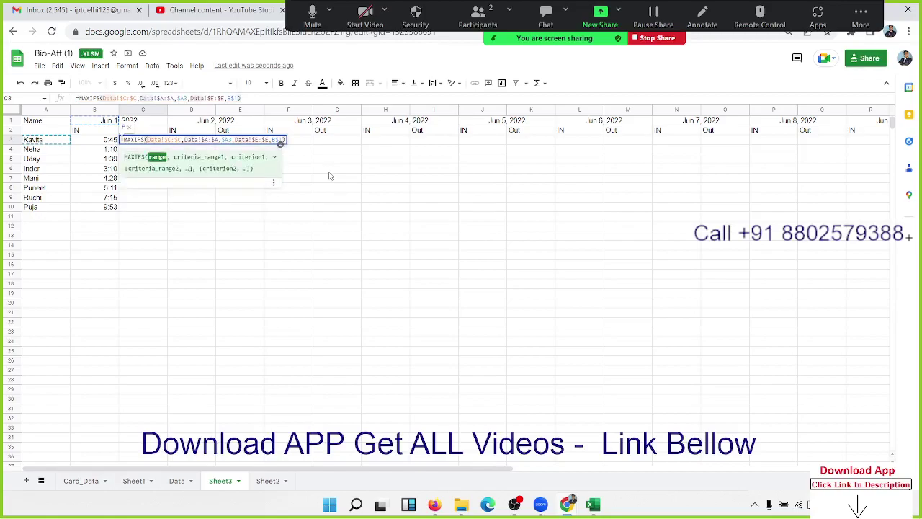
key("Return")
key("Up")
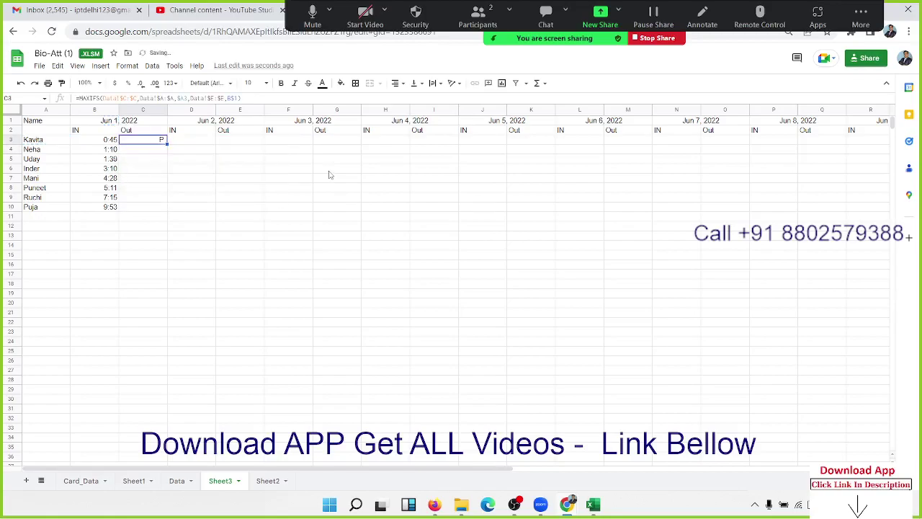
left_click(115, 142)
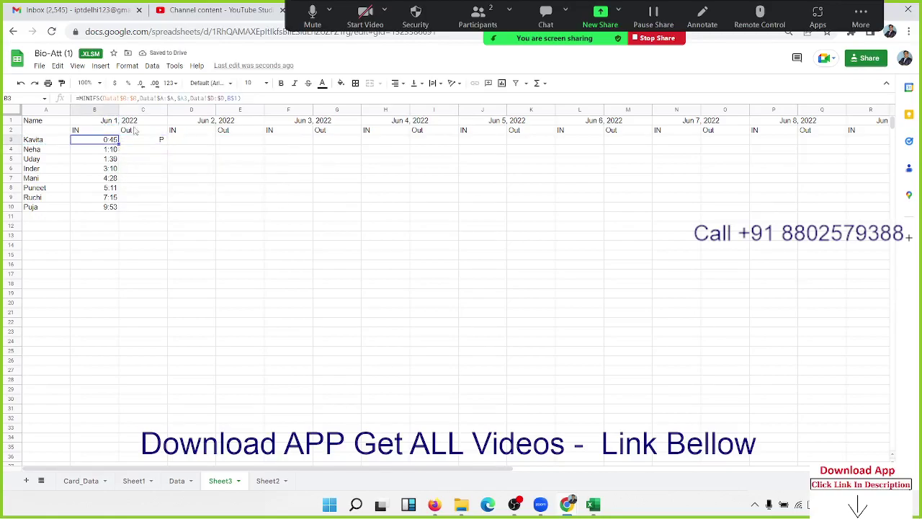
Step: Copy B3's h:mm format onto C3:C10 and fill the Out formula down to C10
left_click(61, 83)
left_click_drag(155, 141, 149, 211)
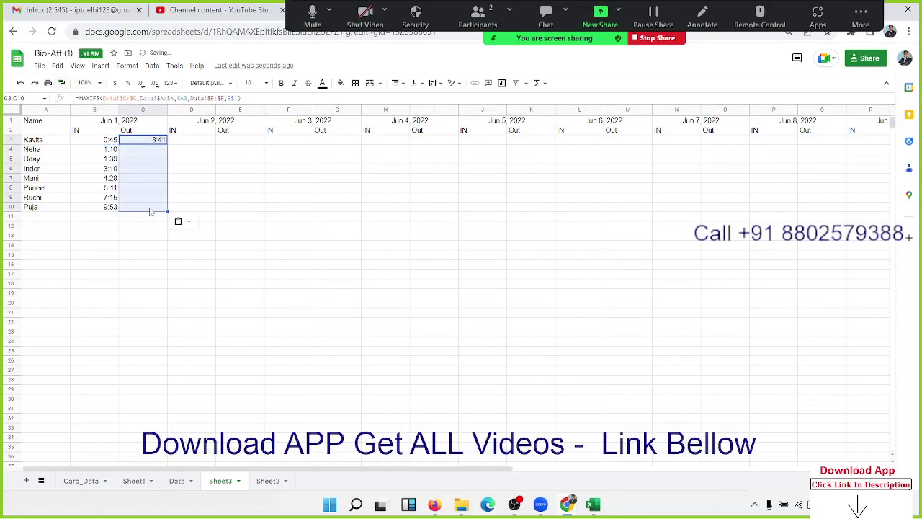
left_click(151, 143)
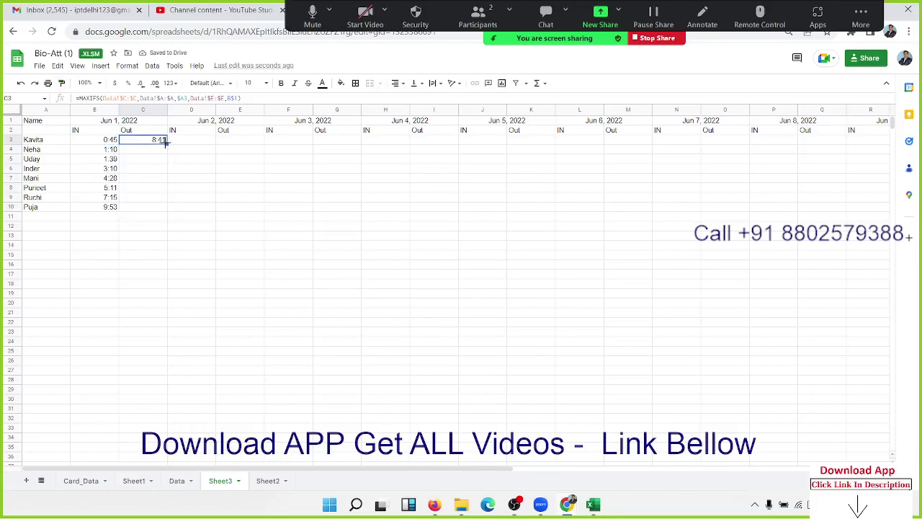
left_click_drag(165, 143, 153, 210)
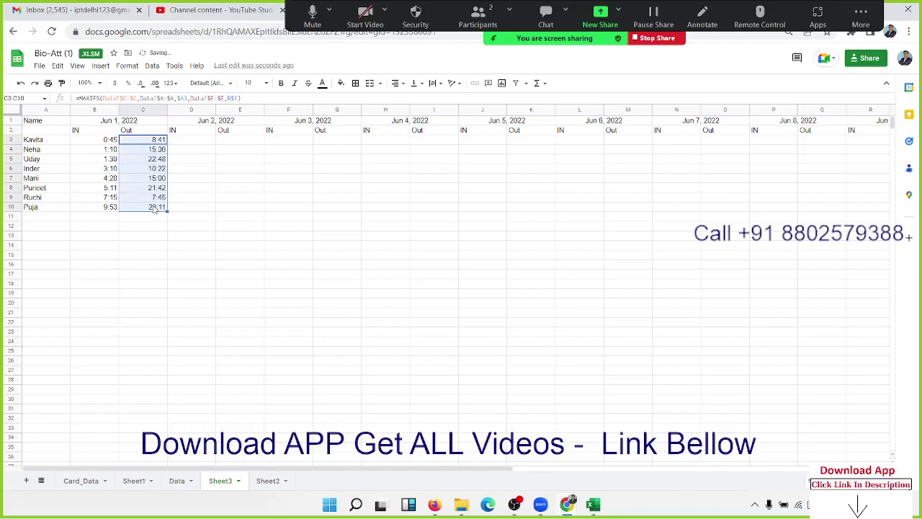
Step: Fill the Jun 1 IN and Out formulas across to Jun 10 and down through row 12
left_click(108, 141)
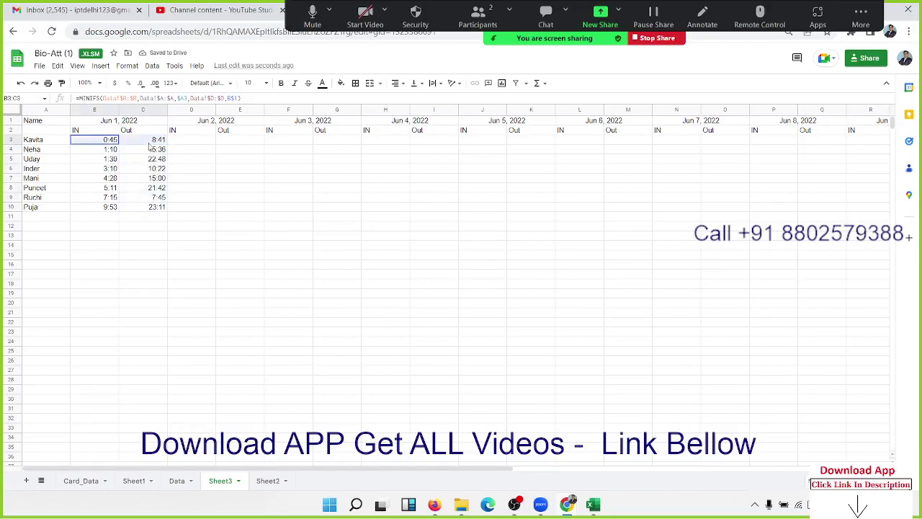
mouse_move(150, 146)
left_mouse_down()
mouse_move(372, 127)
mouse_move(334, 133)
left_mouse_up()
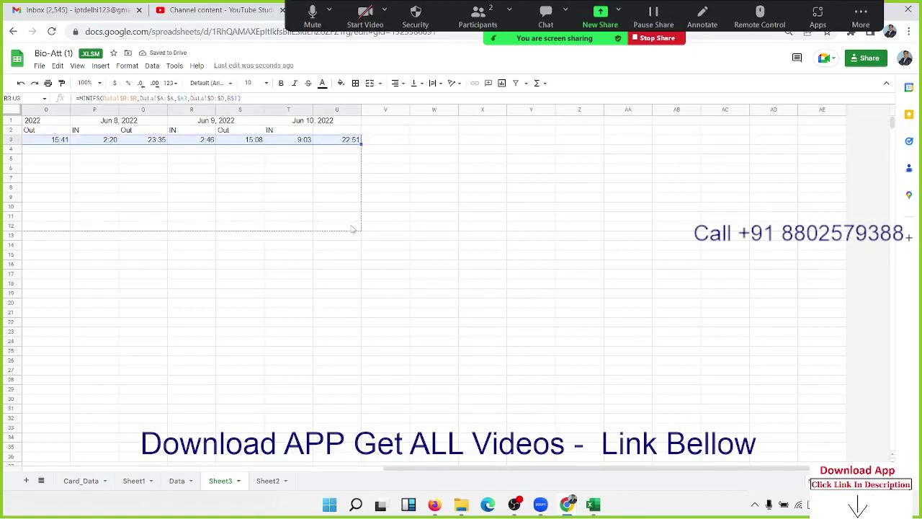
left_click_drag(360, 145, 353, 229)
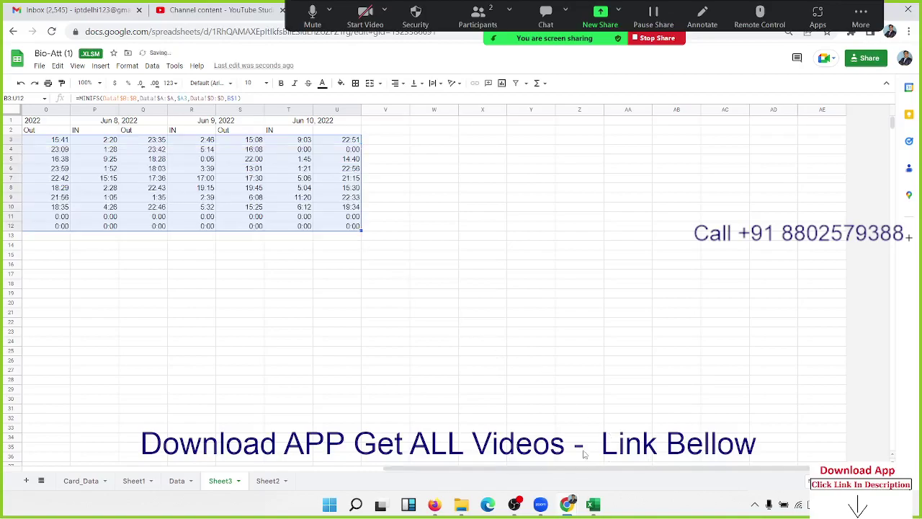
left_click_drag(580, 469, 155, 467)
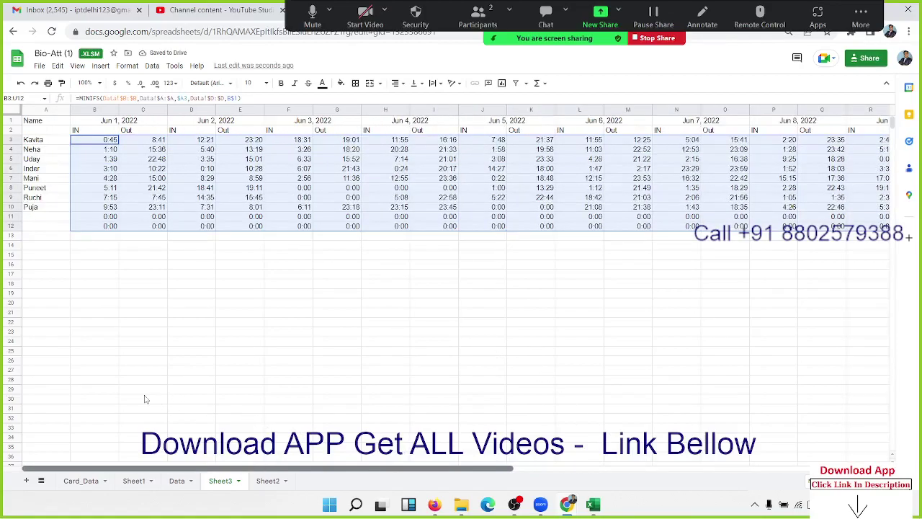
left_click(48, 284)
left_click(11, 216)
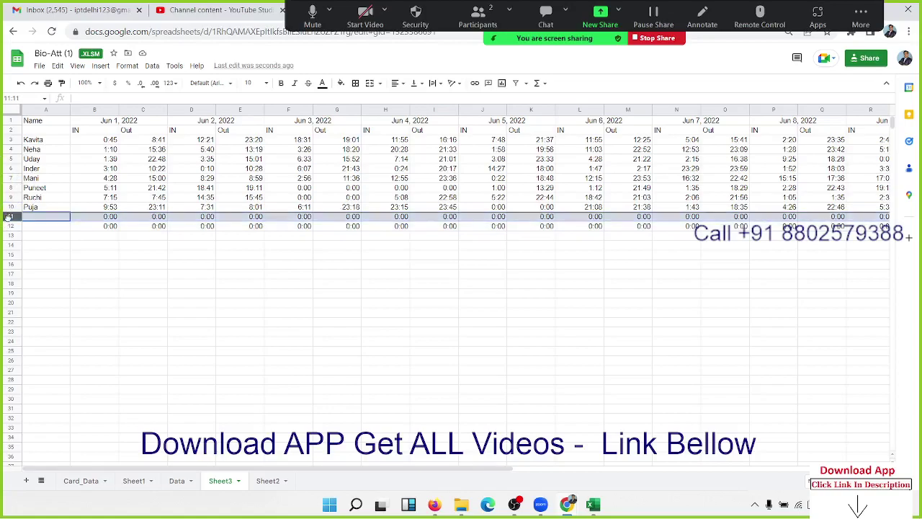
Step: Delete rows 11–12 of 0:00 values so the grid ends at the last employee
mouse_move(7, 216)
left_mouse_down()
mouse_move(9, 225)
mouse_move(12, 216)
left_mouse_up()
left_click(13, 226, "shift")
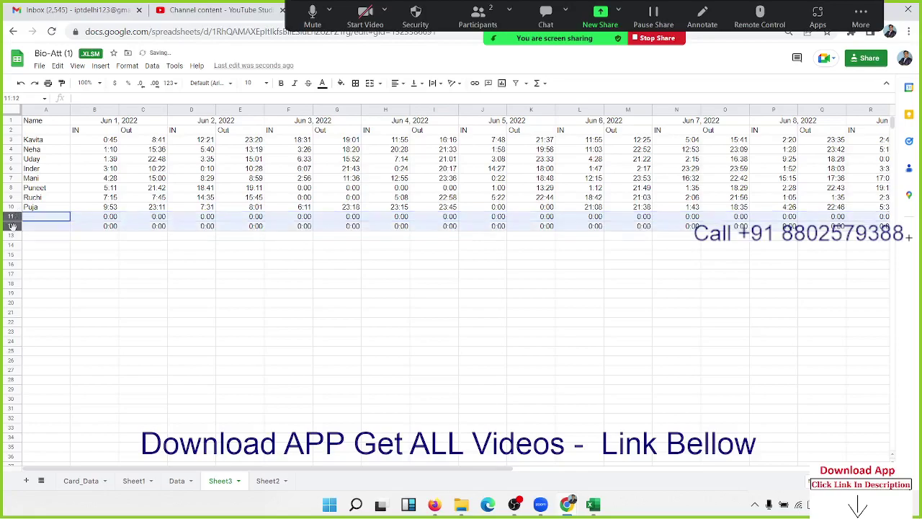
right_click(13, 227)
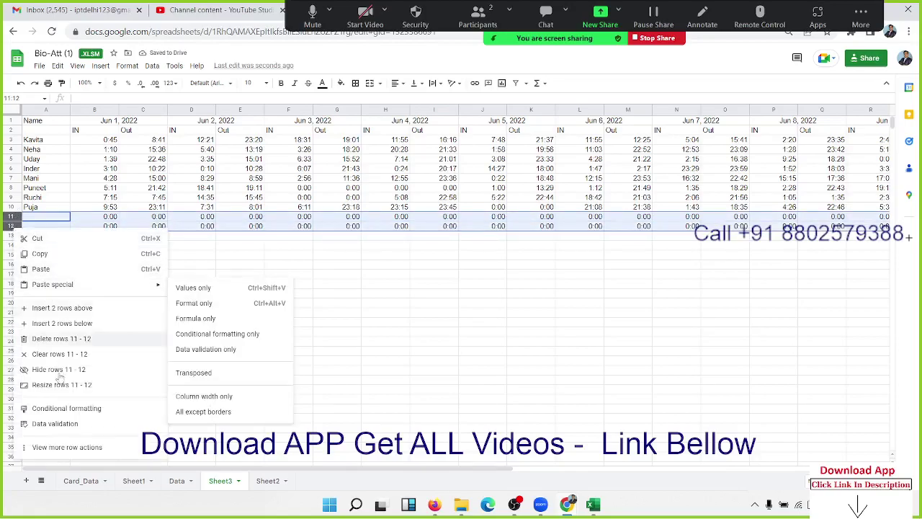
left_click(61, 338)
left_click(160, 264)
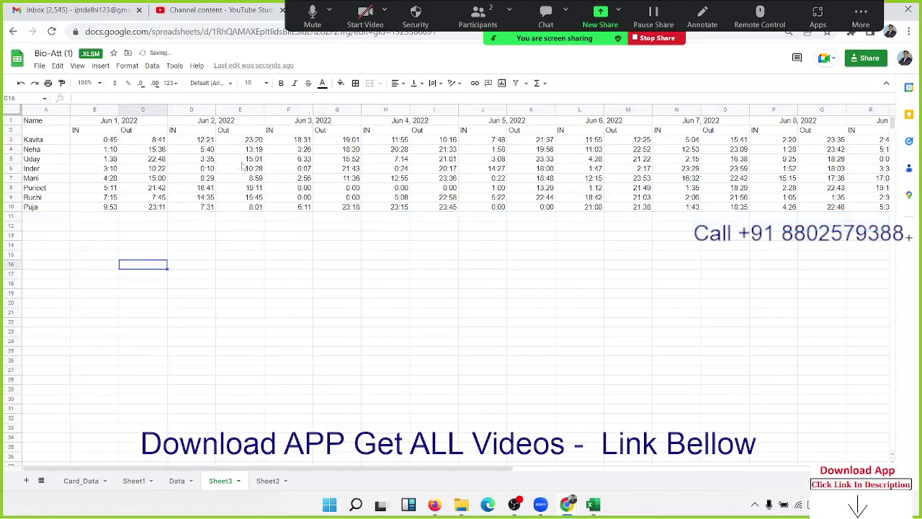